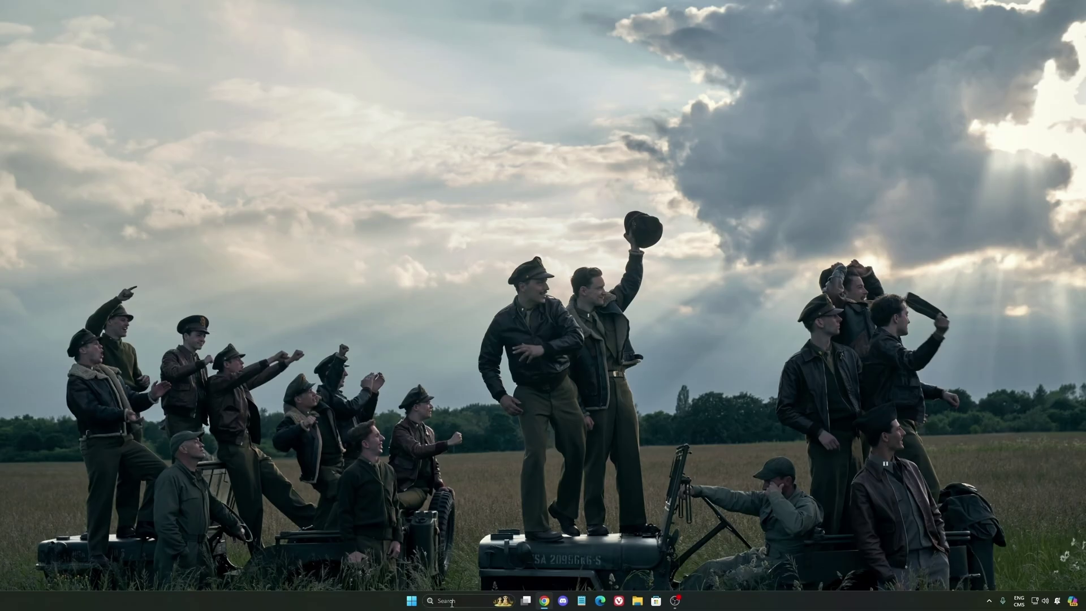
Open Windows Settings and go to the Gaming category
left_click(453, 604)
type("settings")
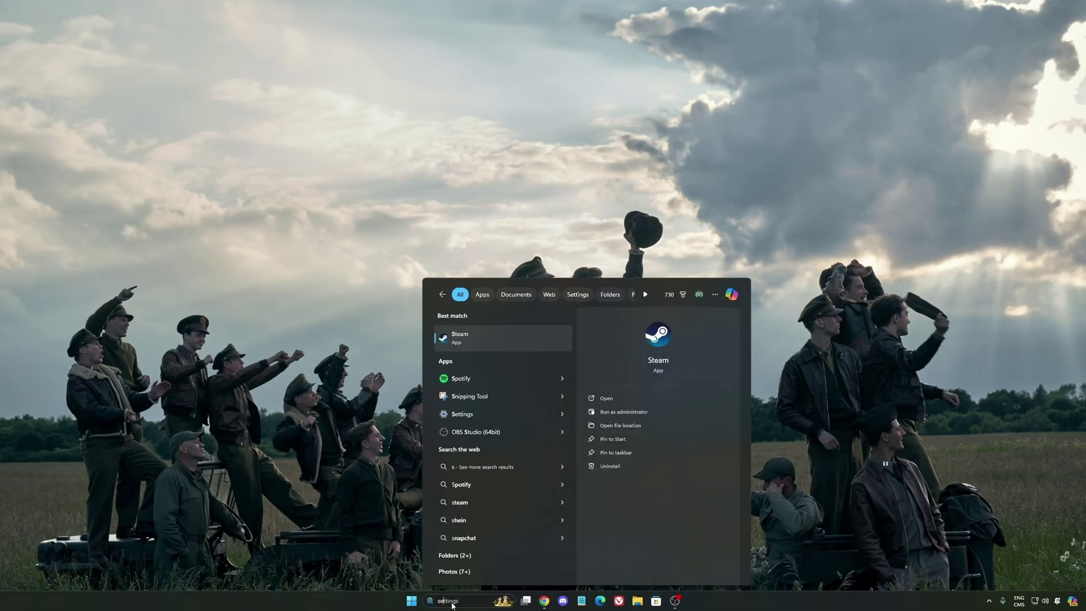
key("Return")
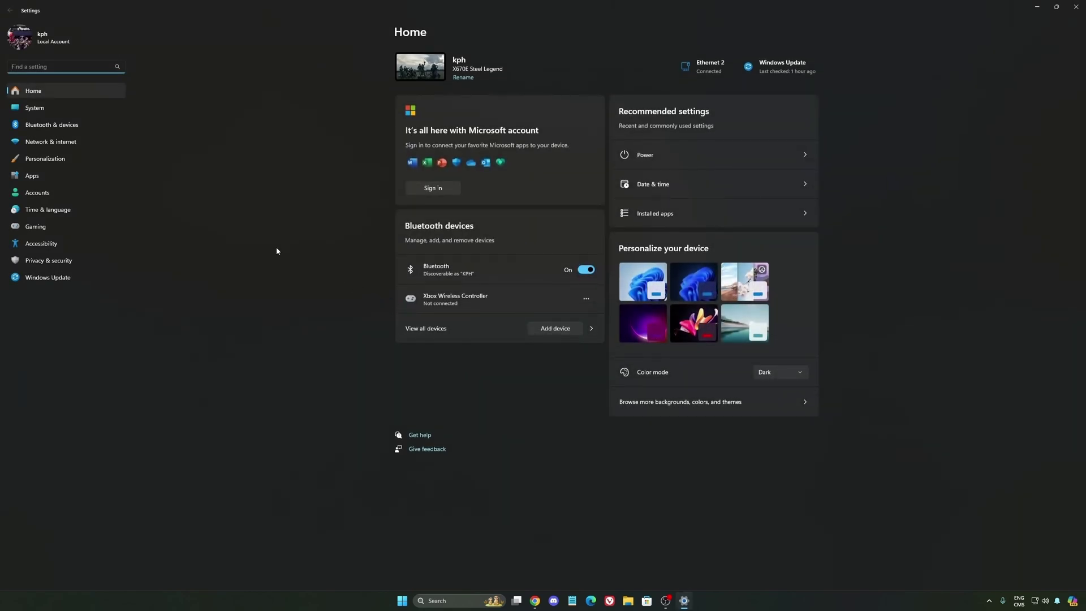
left_click(40, 228)
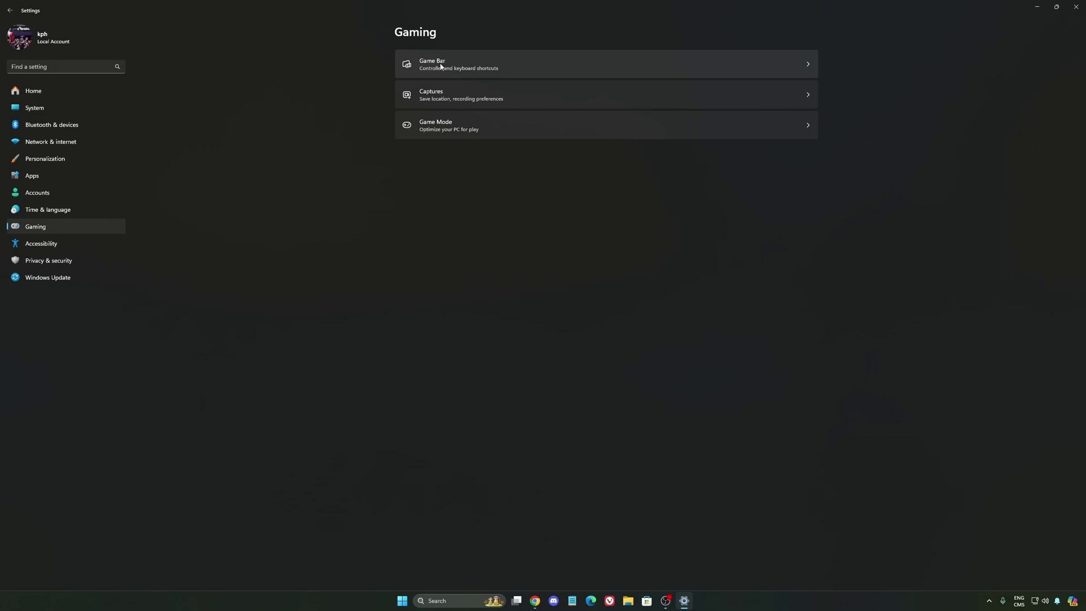
Review the Game Bar options and the default graphics settings for GPU scheduling, windowed-game optimizations and Auto HDR
left_click(441, 66)
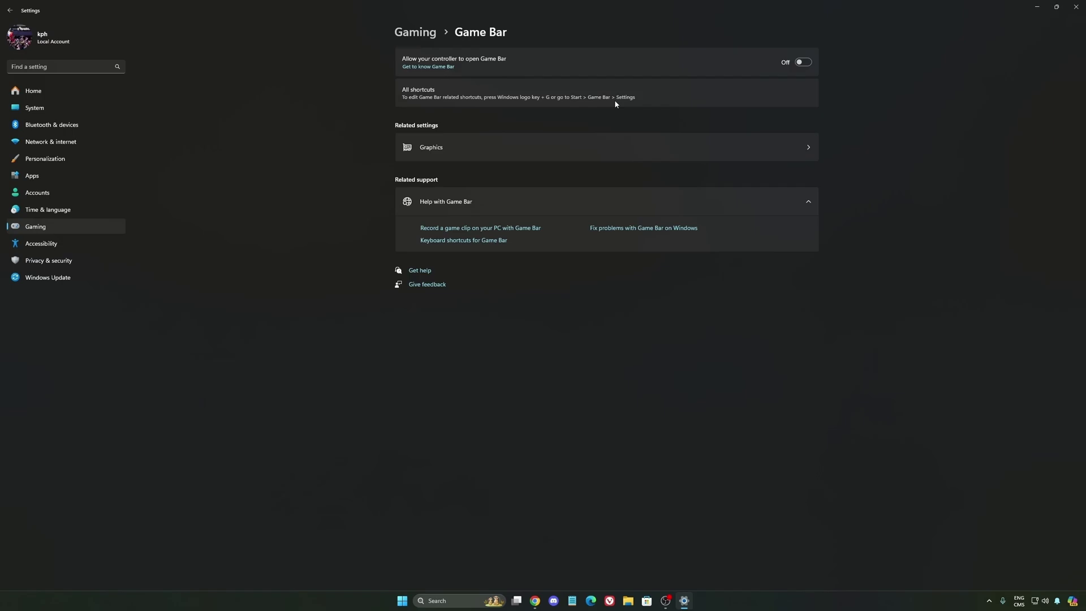
left_click(508, 151)
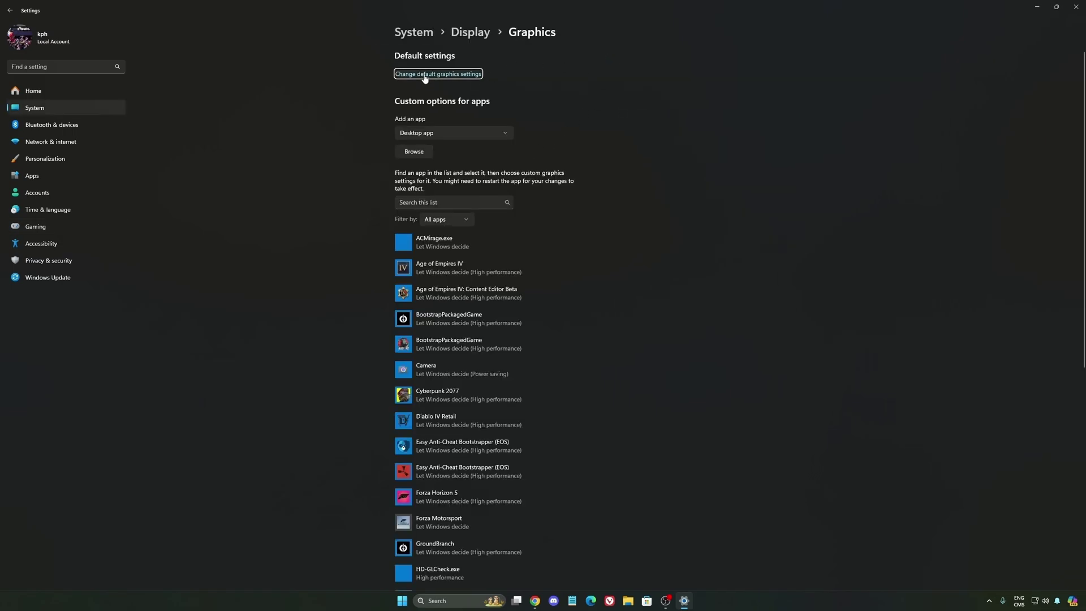
left_click(449, 78)
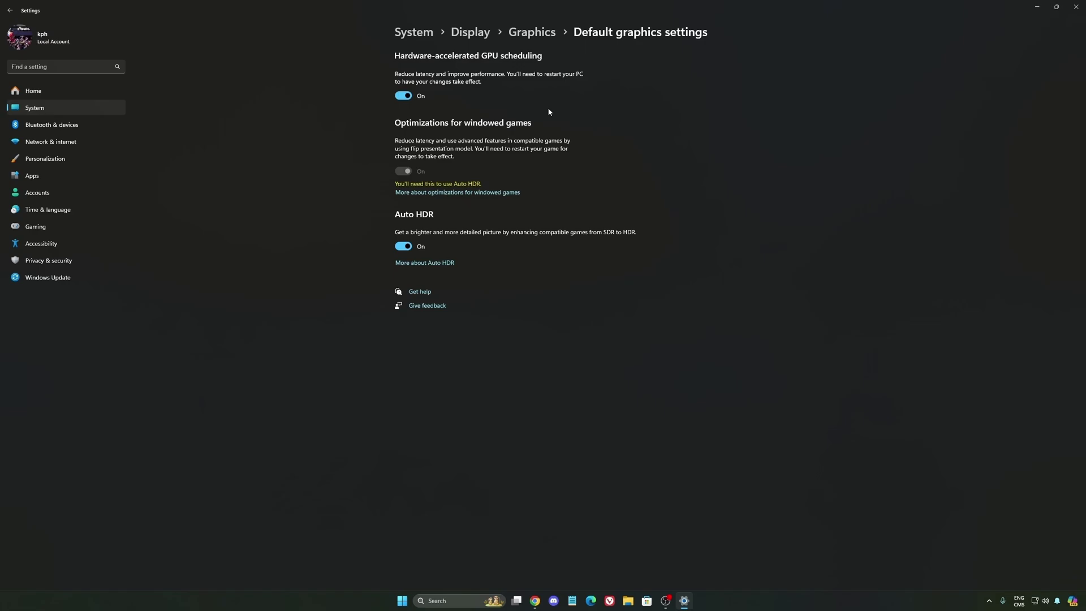
Review the Captures recording preferences and the Game Mode setting in the Gaming category
left_click(55, 226)
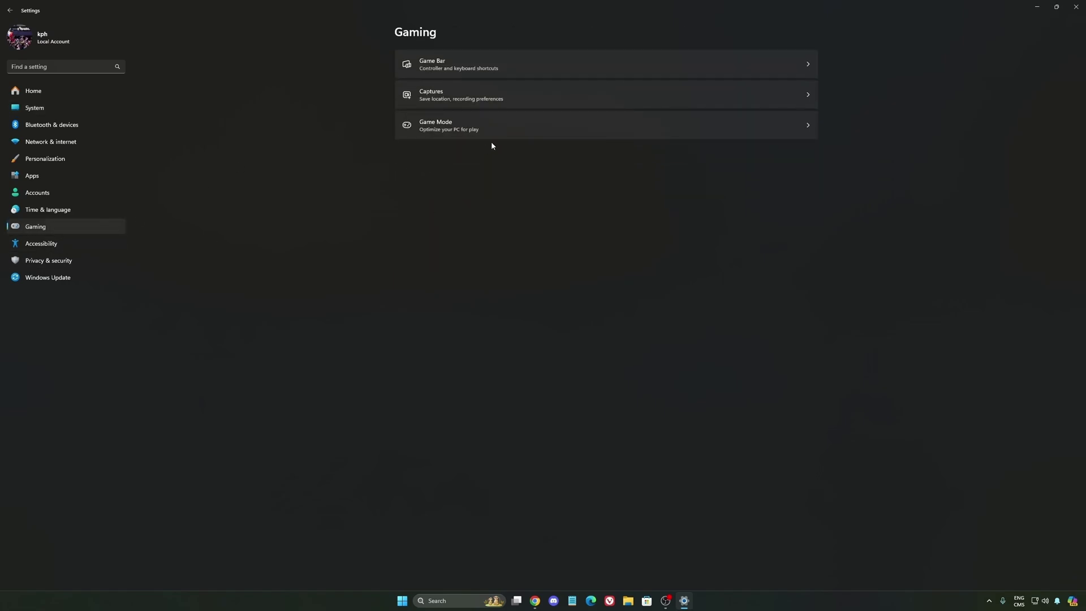
left_click(543, 100)
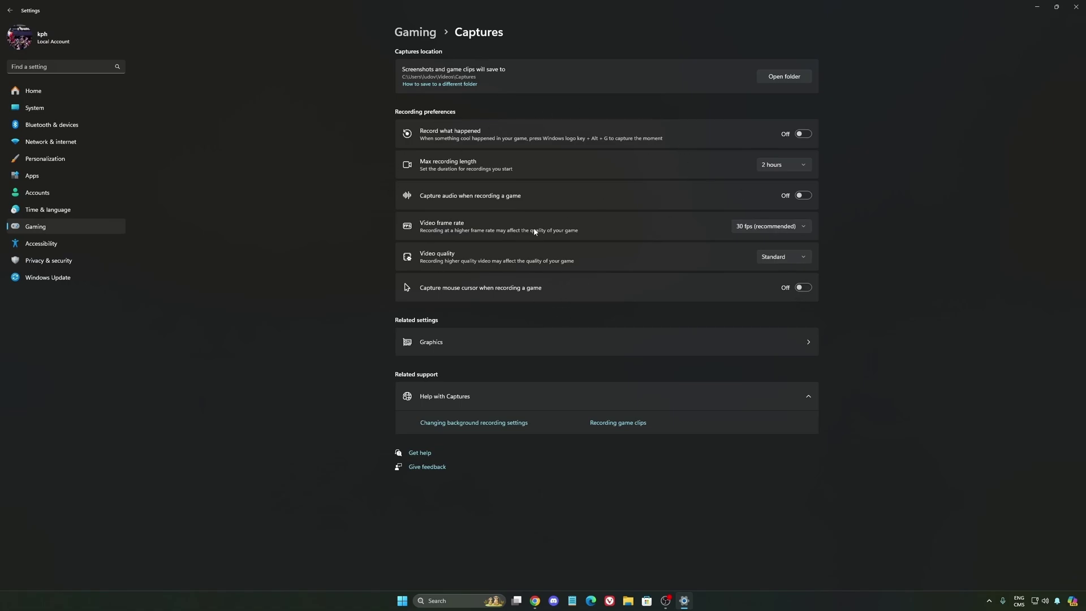
left_click(99, 228)
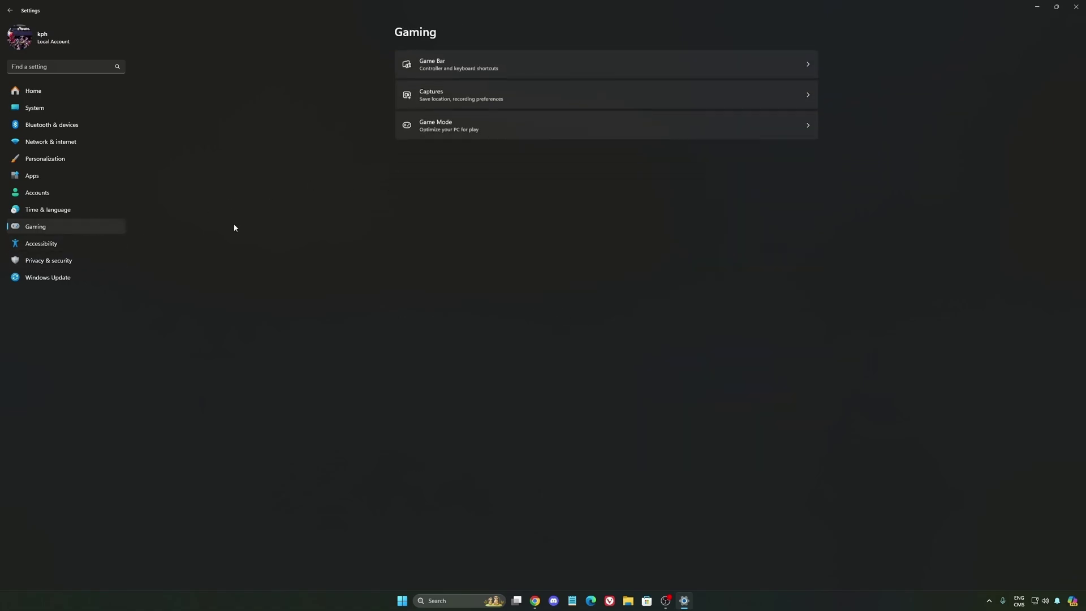
left_click(501, 125)
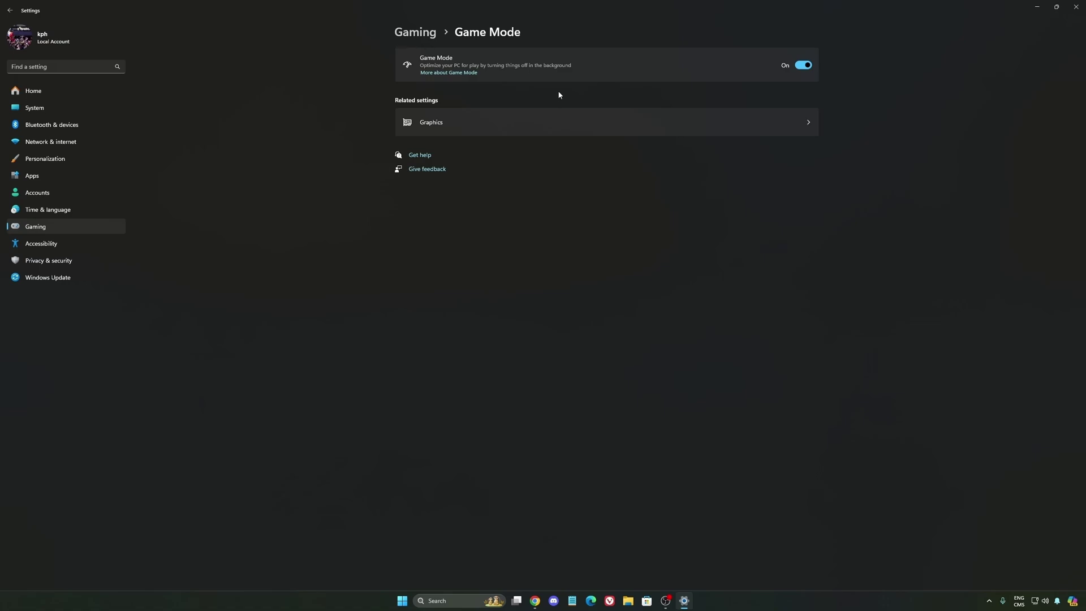
Set the power mode to Balanced in the system's Power settings
left_click(49, 107)
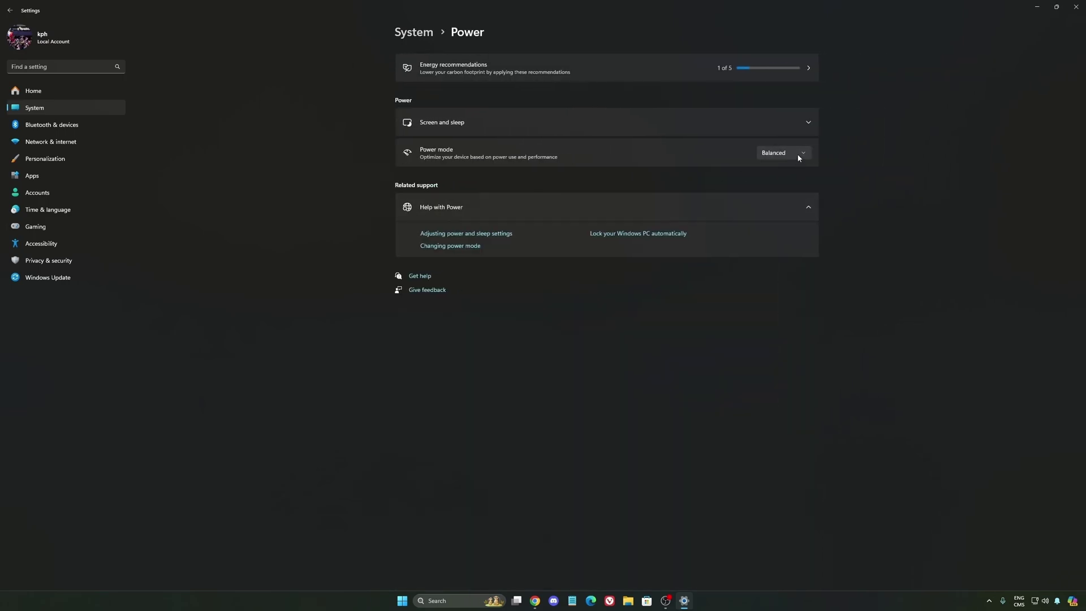
left_click(800, 155)
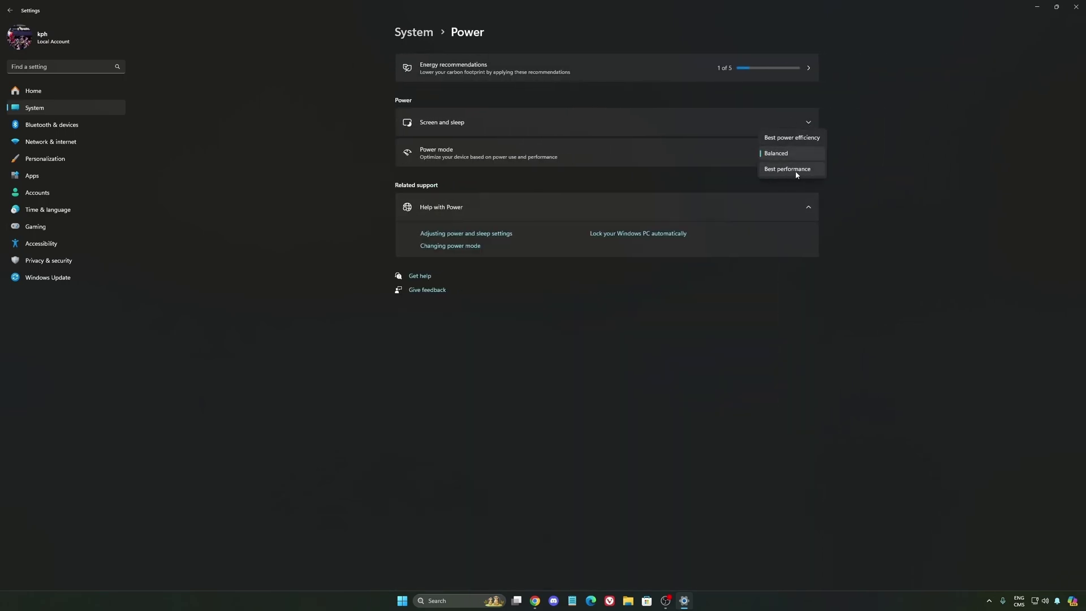
left_click(783, 155)
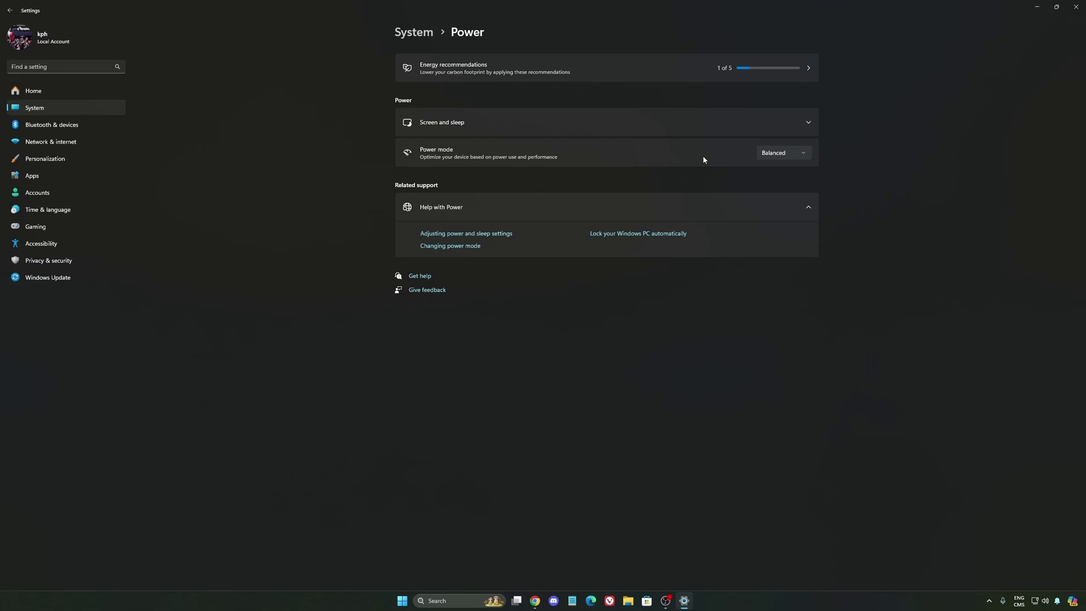
left_click(775, 154)
left_click(887, 172)
Check the Windows Update status and close Windows Settings
left_click(60, 92)
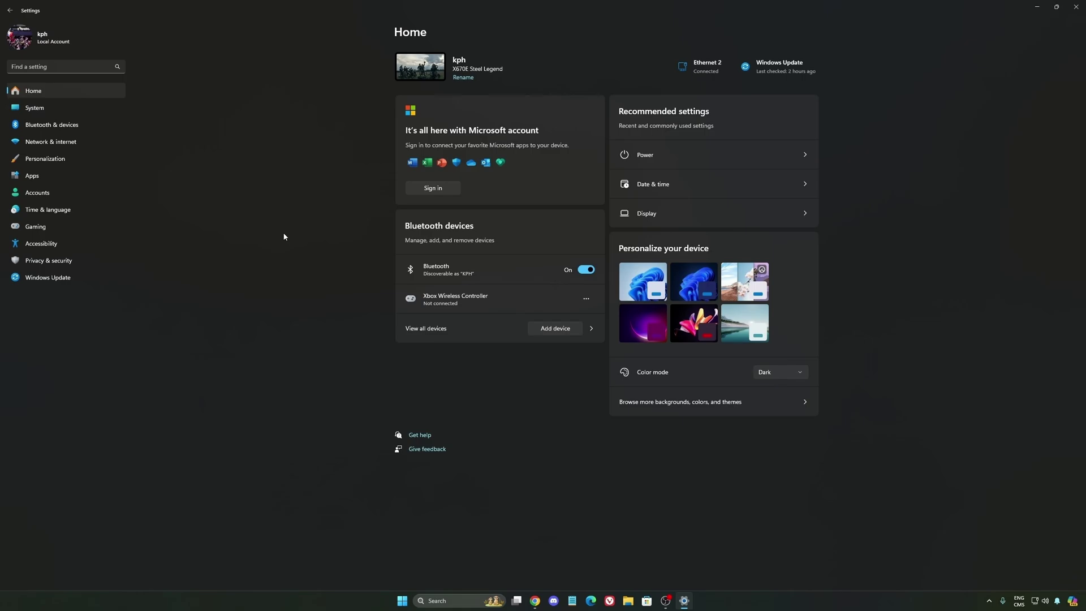
left_click(79, 279)
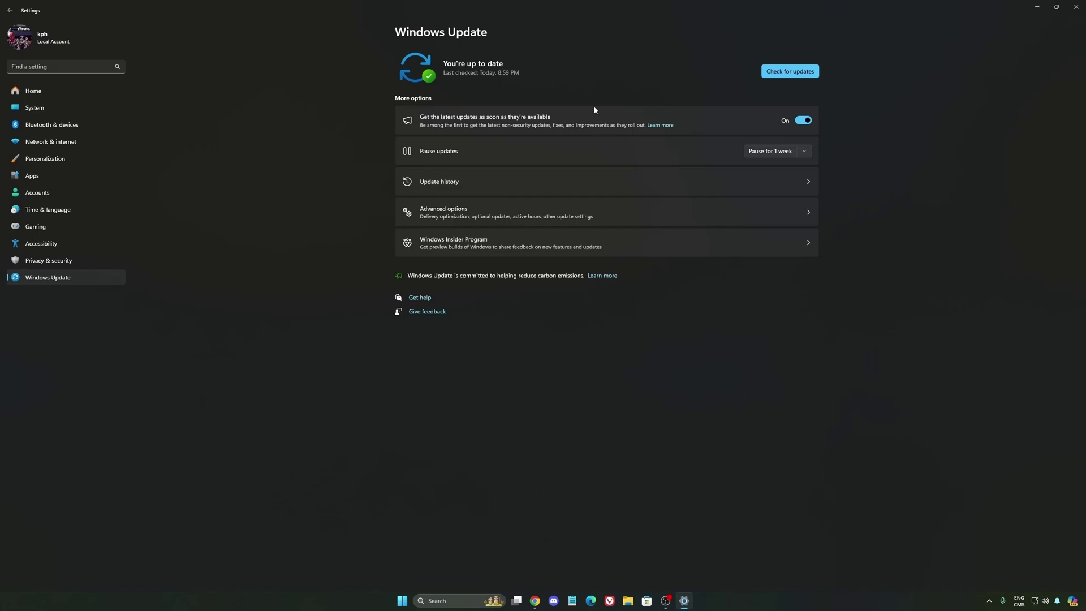
left_click(1076, 6)
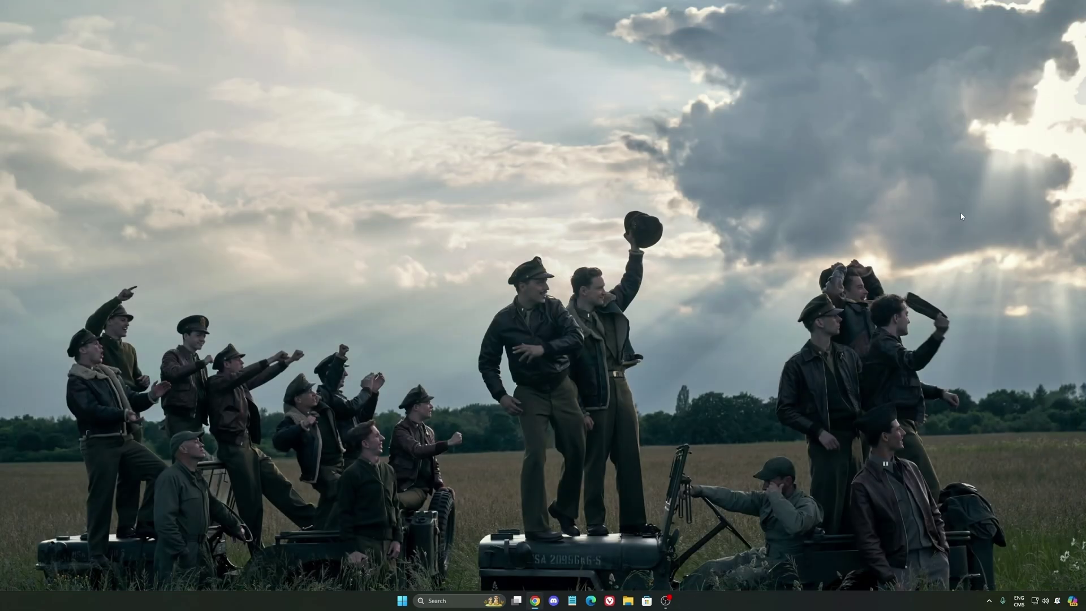
Open the NVIDIA app, turn off the NVIDIA overlay in its feature settings, and minimize the app
left_click(989, 601)
left_click(955, 546)
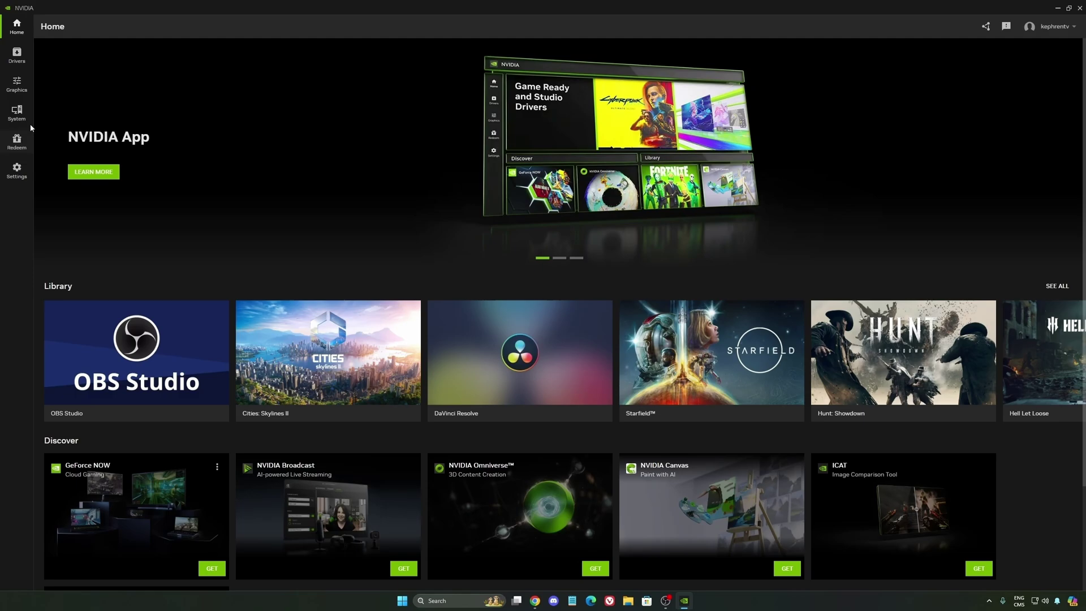
left_click(26, 88)
left_click(17, 170)
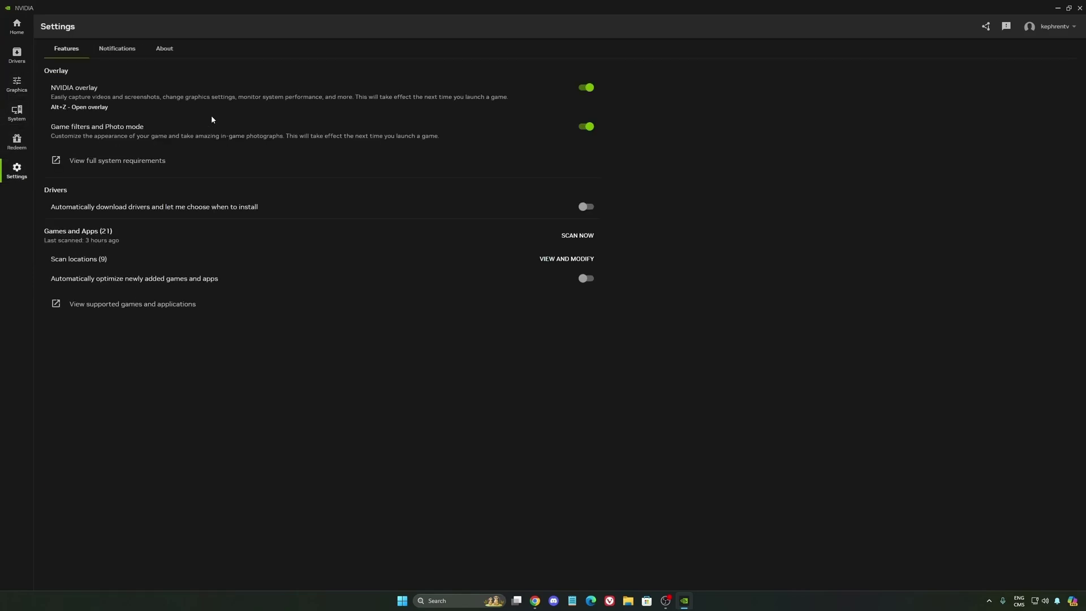
left_click(585, 87)
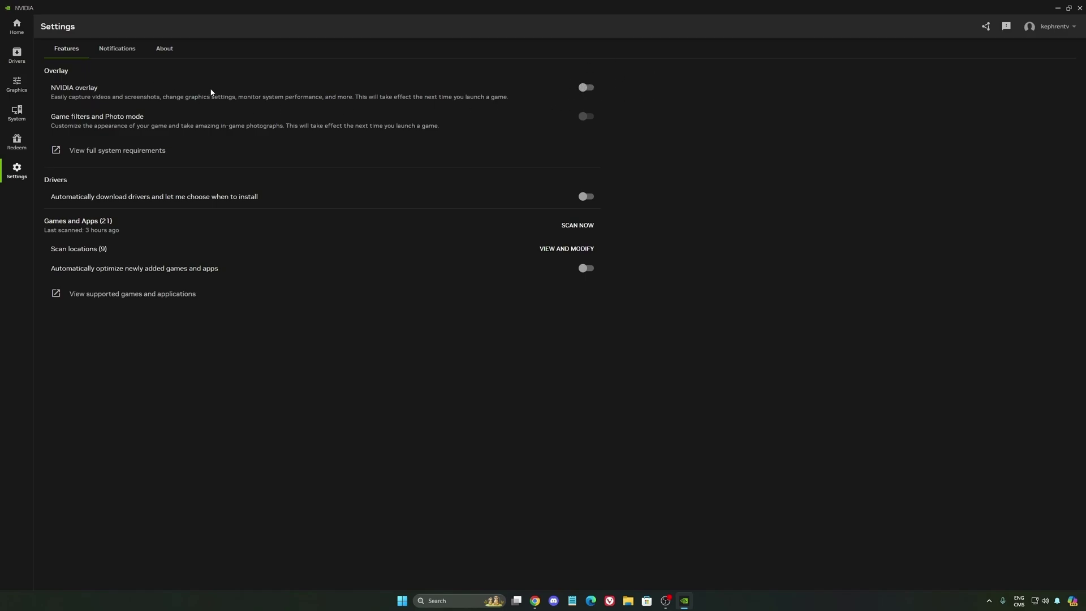
left_click(1057, 8)
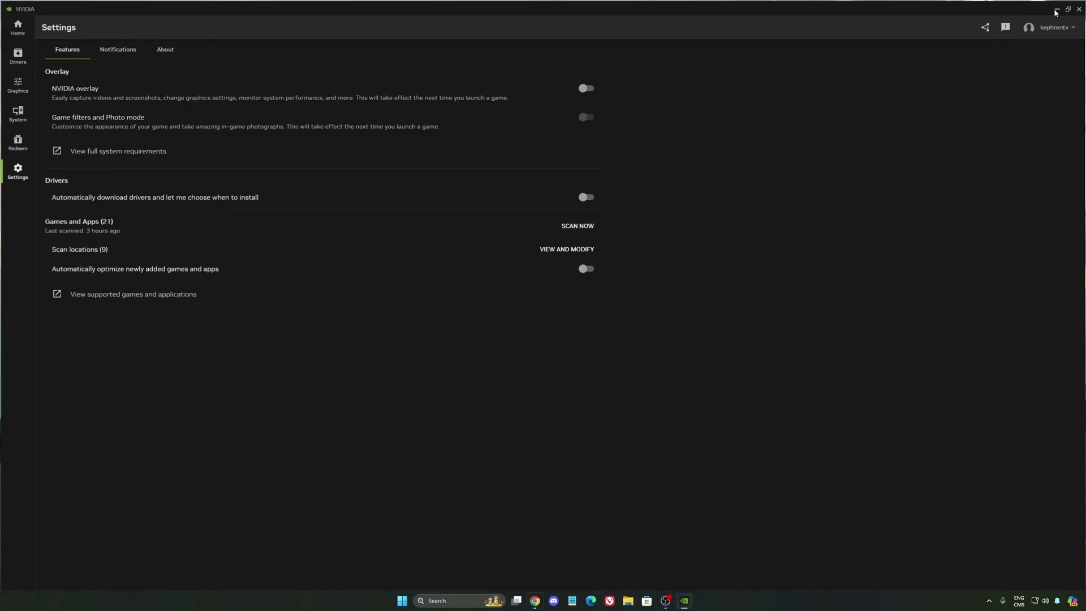
Switch to the NVIDIA Control Panel and open its Manage 3D Settings page
left_click(989, 602)
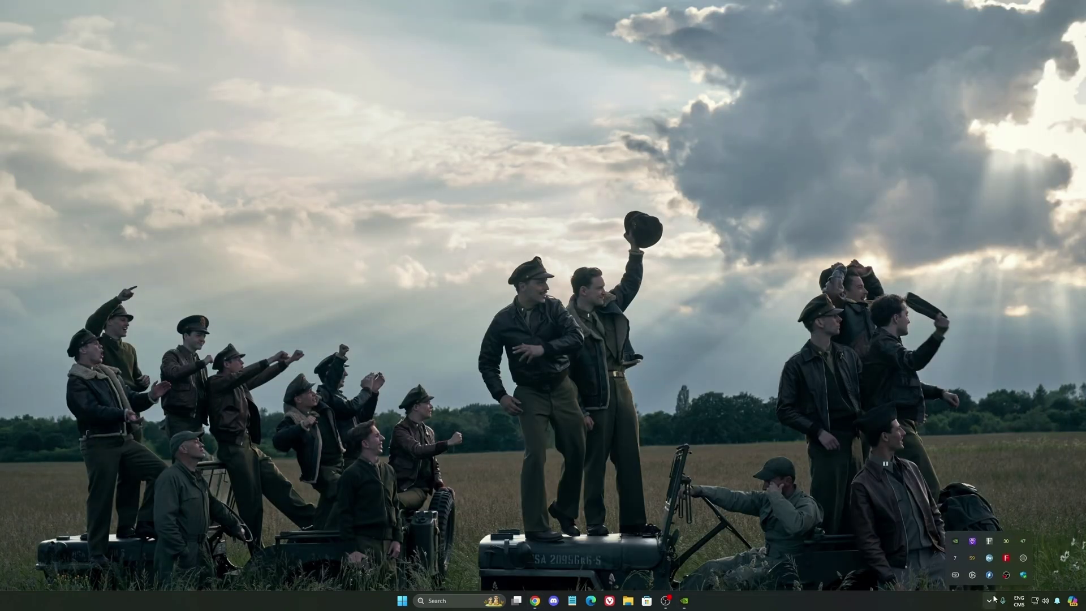
right_click(997, 565)
left_click(992, 554)
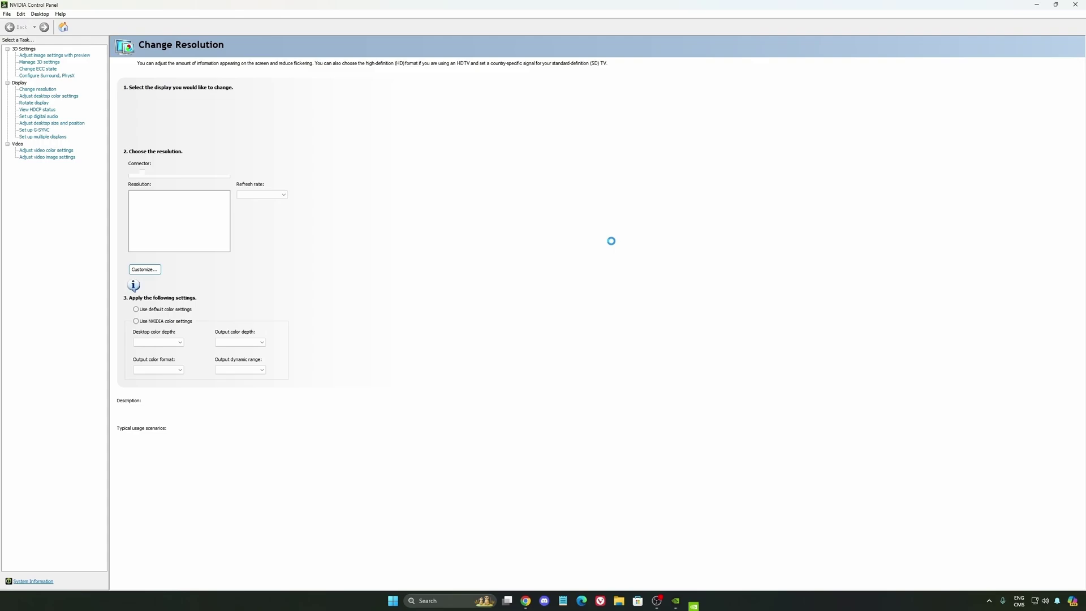
left_click(51, 61)
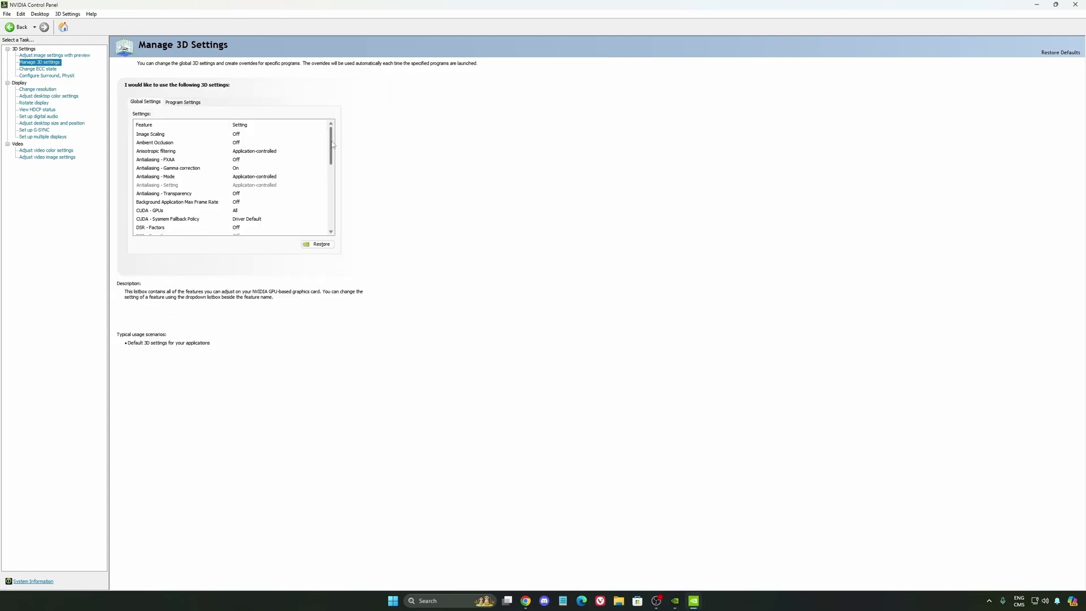
Examine the available options for Power management mode in the global 3D settings
left_click_drag(330, 145, 329, 164)
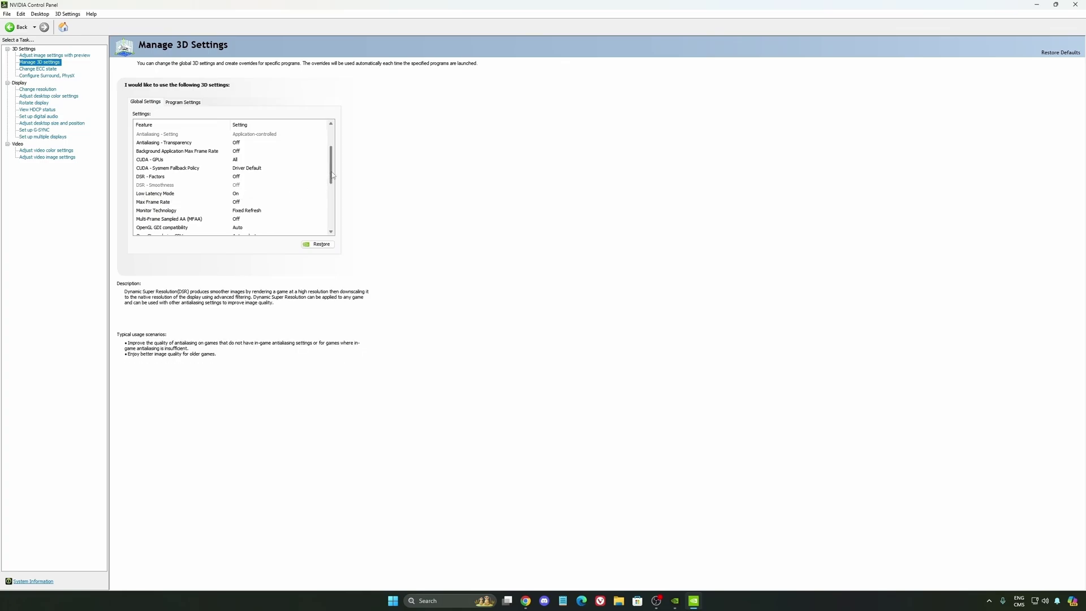
scroll(332, 175, "down", 3)
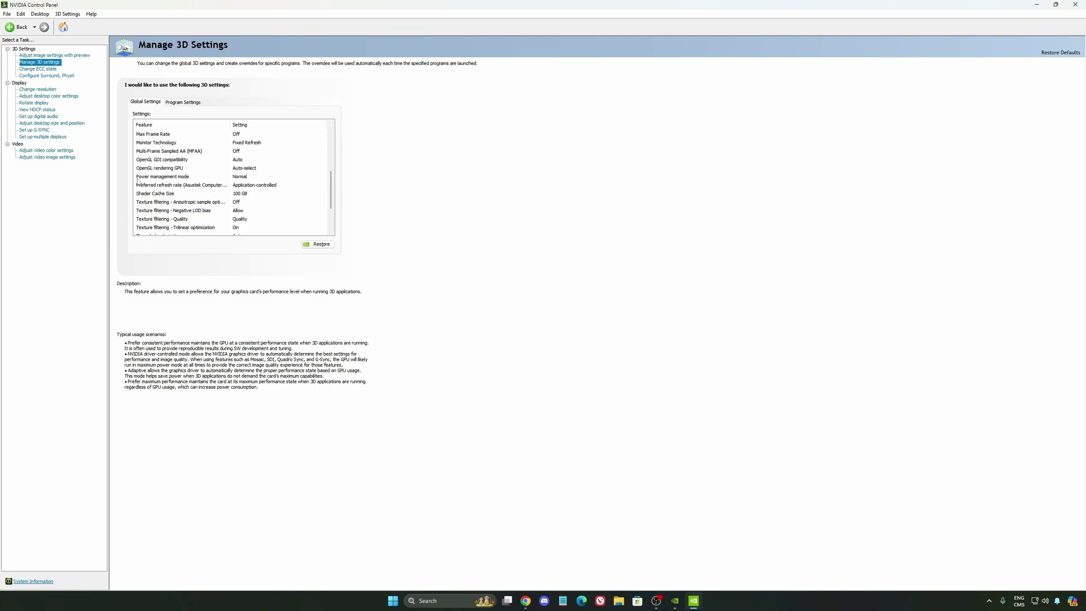
left_click(241, 179)
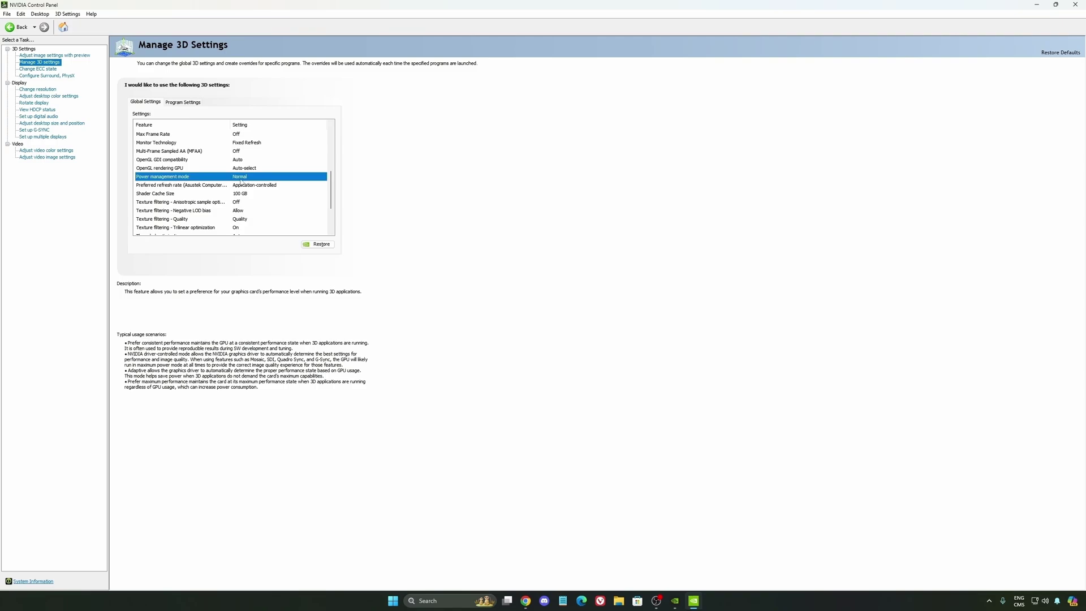
left_click(241, 178)
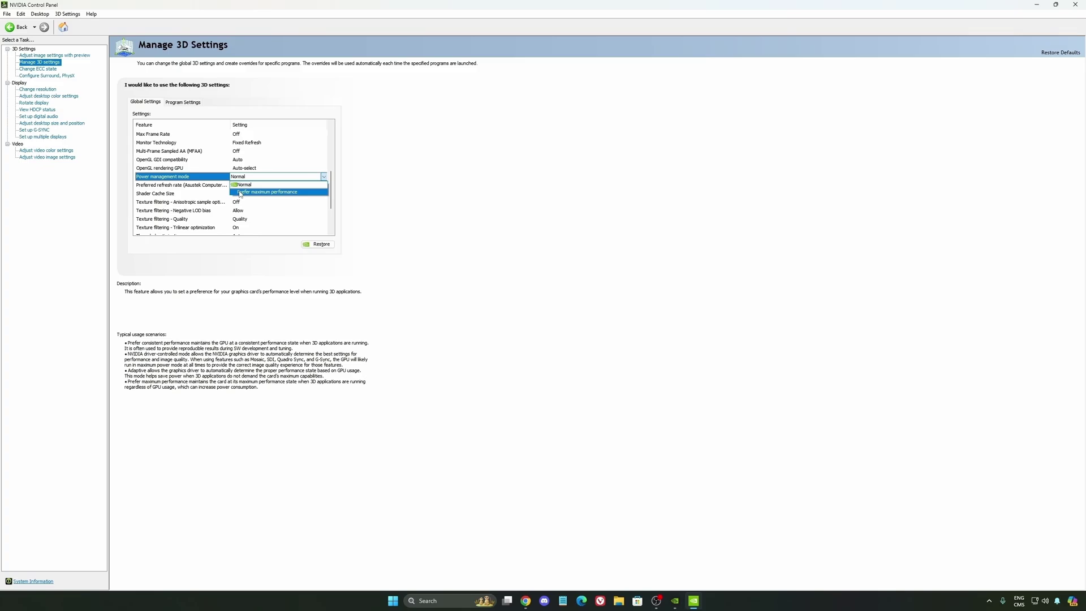
left_click(398, 188)
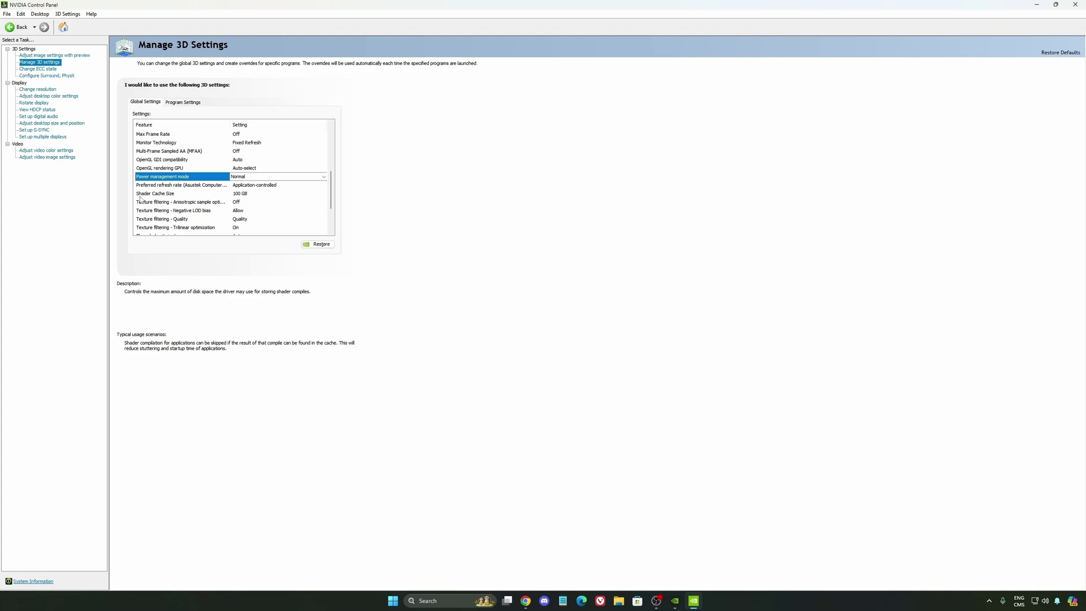
Set the Shader Cache Size to 100 GB in the global 3D settings
left_click(259, 193)
left_click(259, 193)
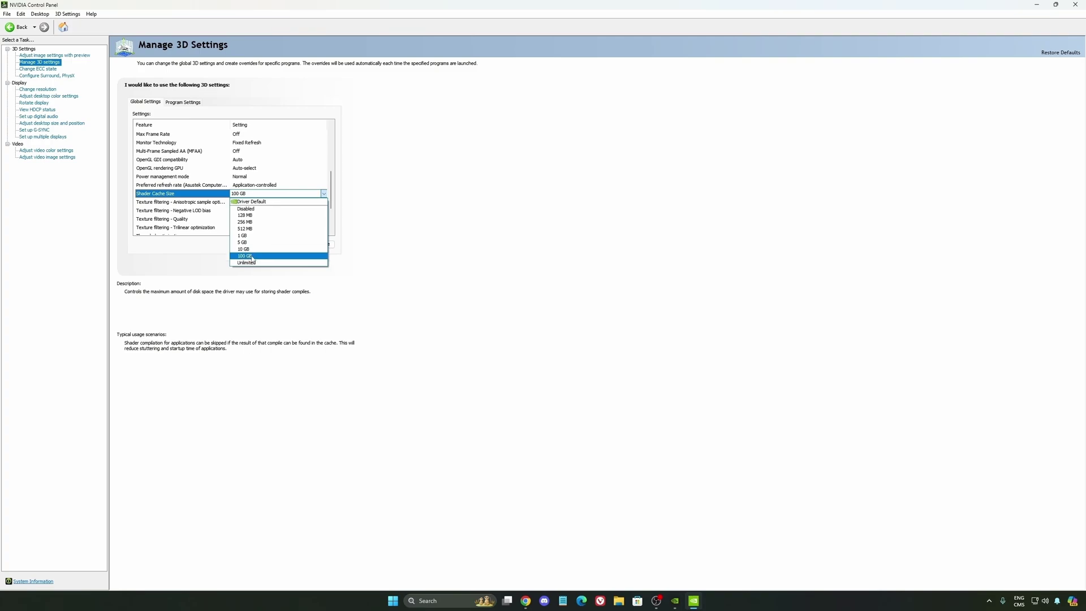
left_click(295, 256)
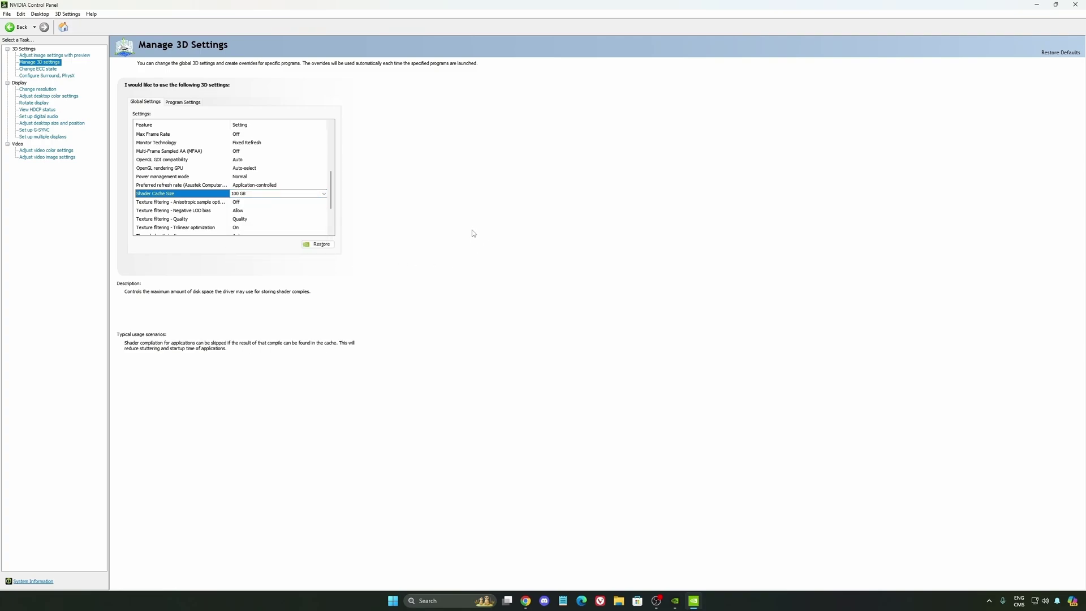
Review the refresh rate options for the 2560 × 1440 display and open the G-SYNC setup page
left_click(37, 88)
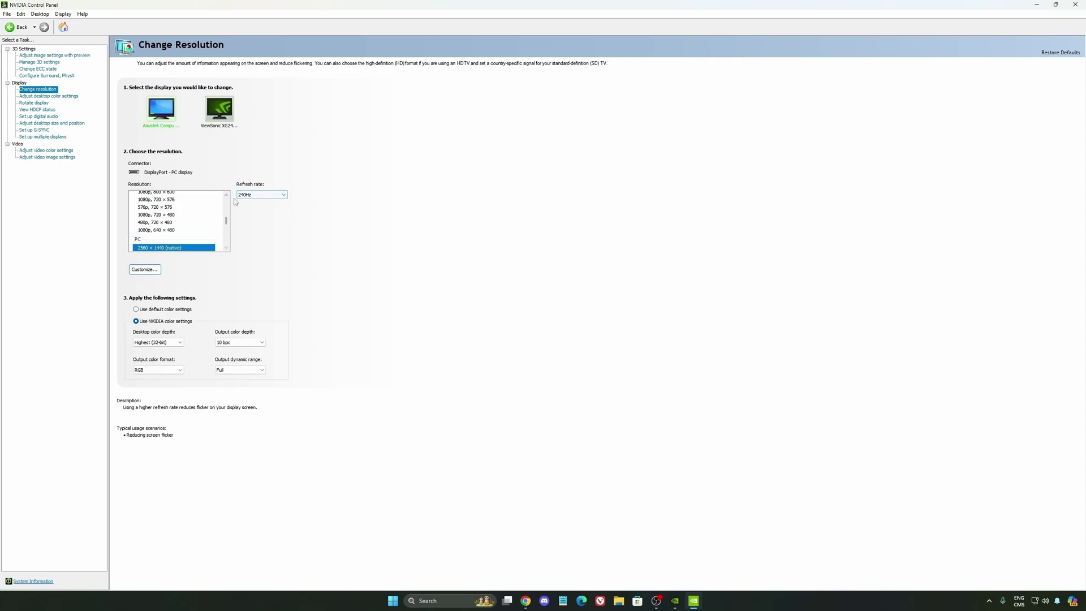
left_click(262, 198)
left_click(345, 201)
left_click(256, 197)
left_click(351, 201)
left_click(35, 130)
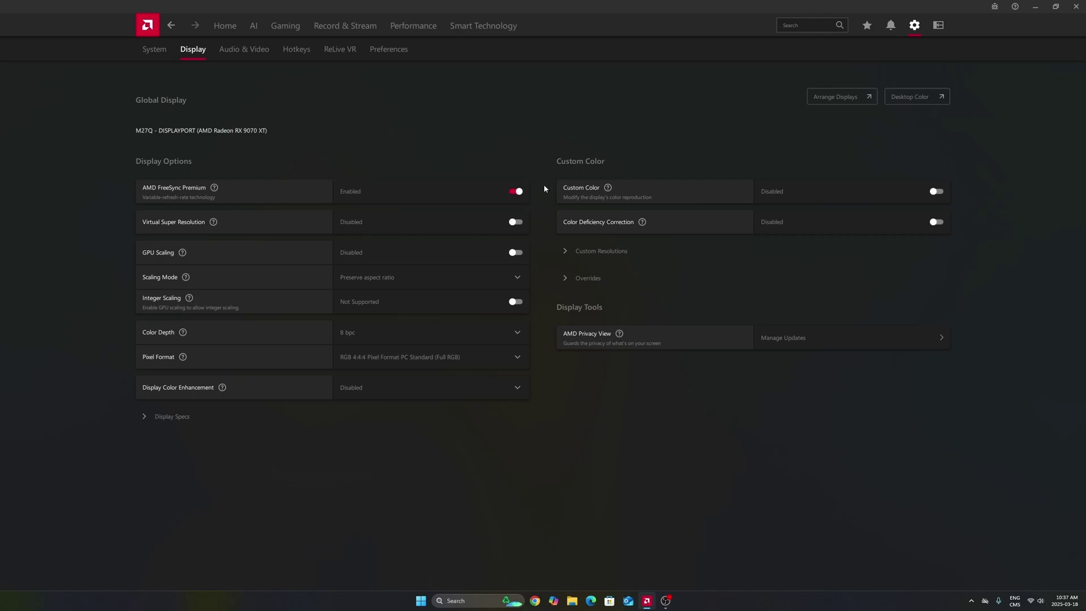
In AMD Software, open the gaming graphics settings, view GPU 2's options, and return to those of GPU 1
left_click(285, 26)
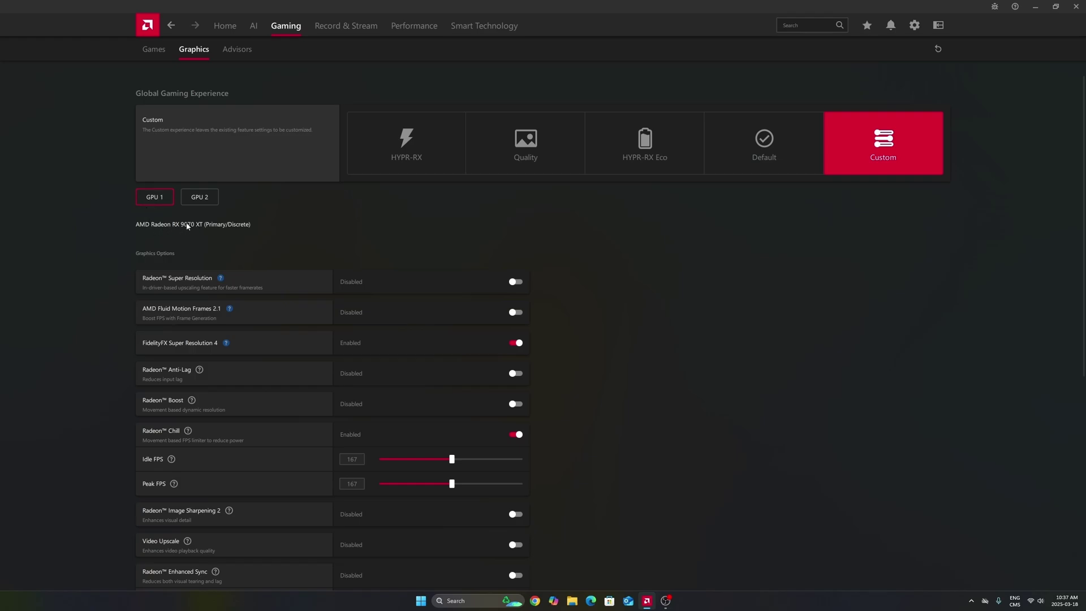
left_click(198, 198)
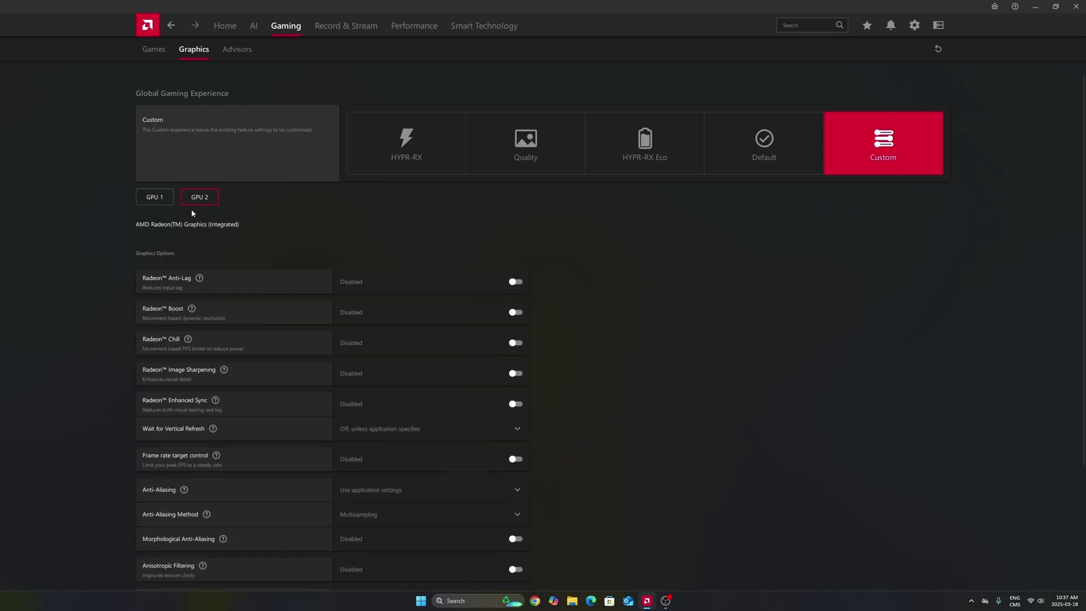
left_click(163, 199)
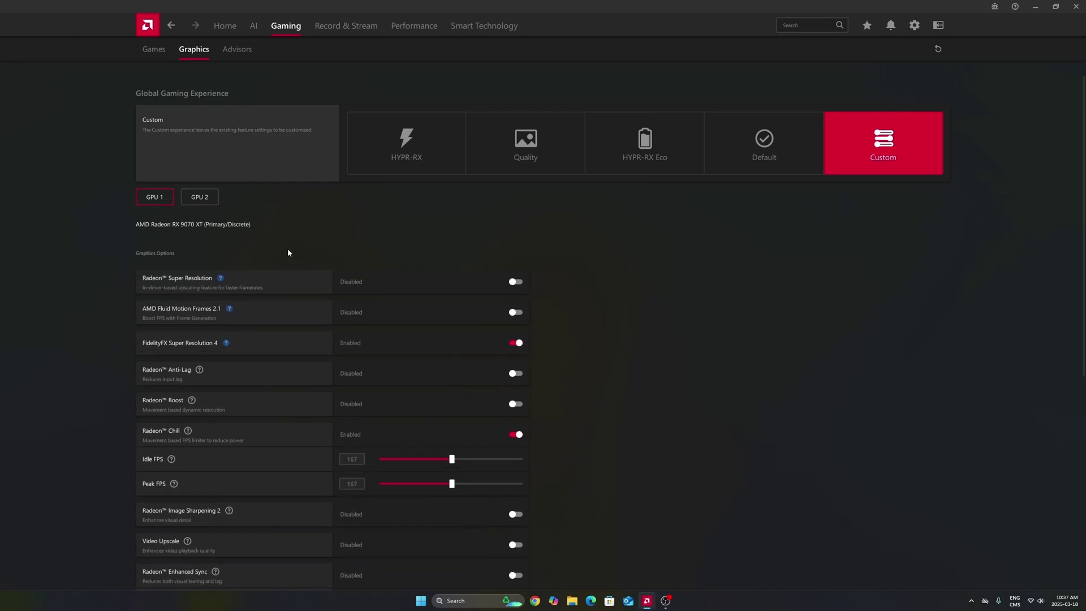
View GPU 2's graphics options, return to GPU 1, and review its full list from Radeon Super Resolution to Reset Shader Cache
left_click(204, 196)
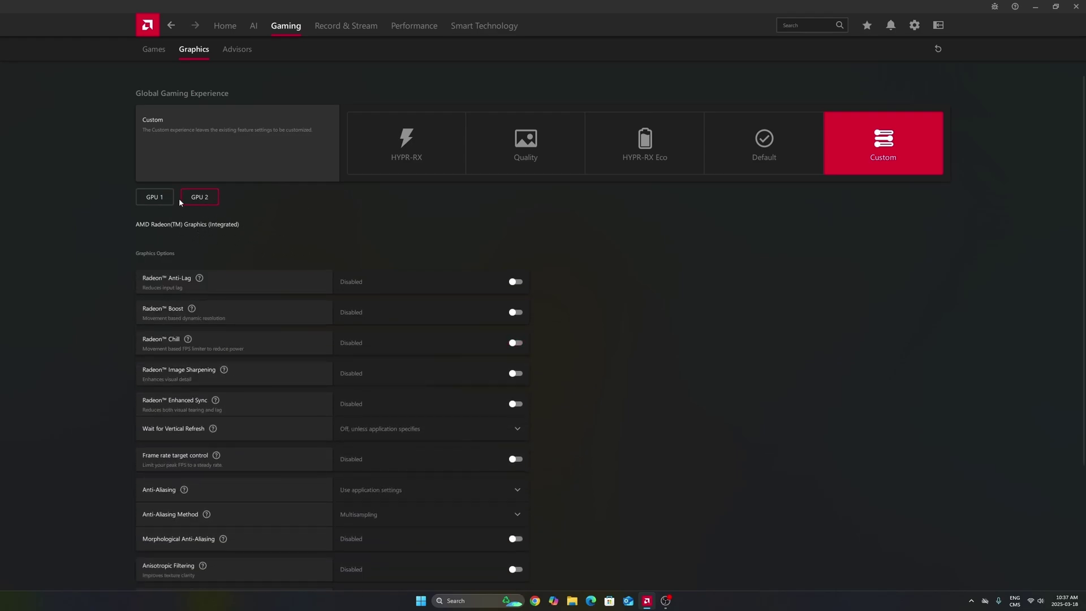
left_click(164, 198)
scroll(629, 286, "down", 1)
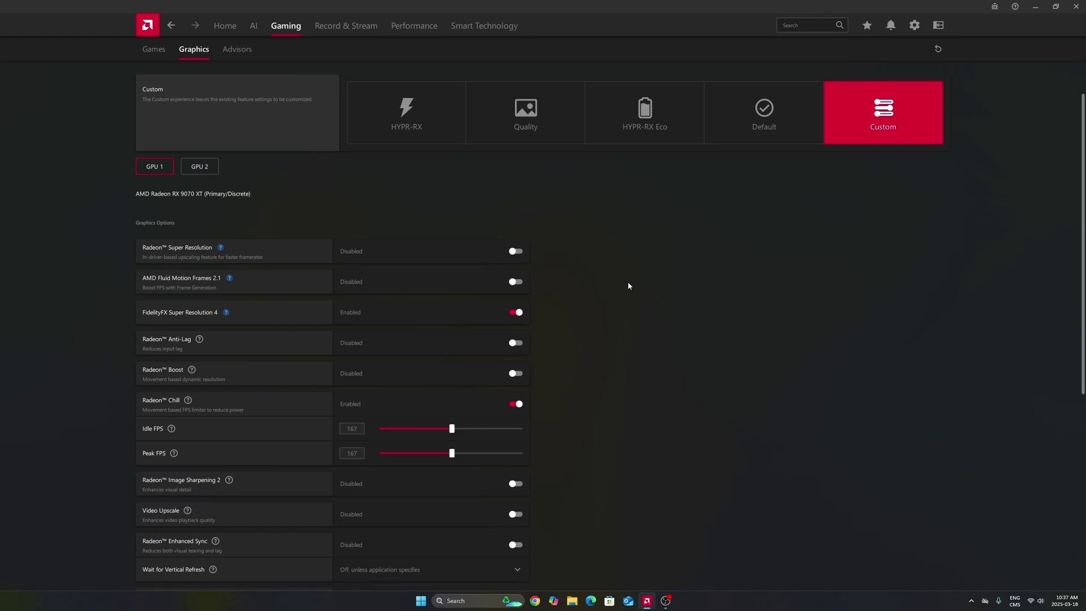
scroll(628, 284, "down", 2)
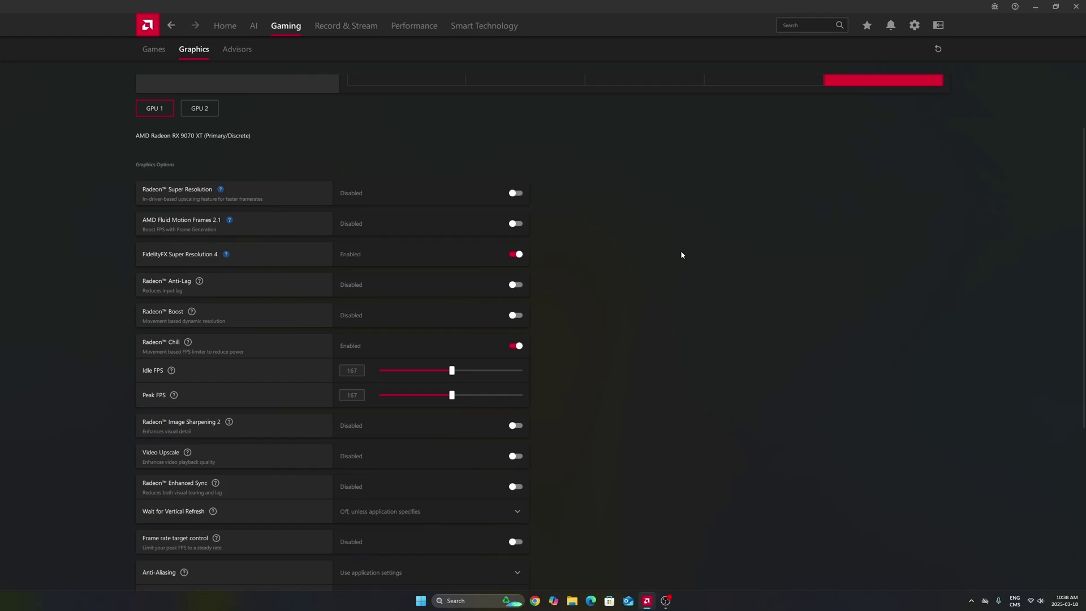
scroll(615, 250, "down", 3)
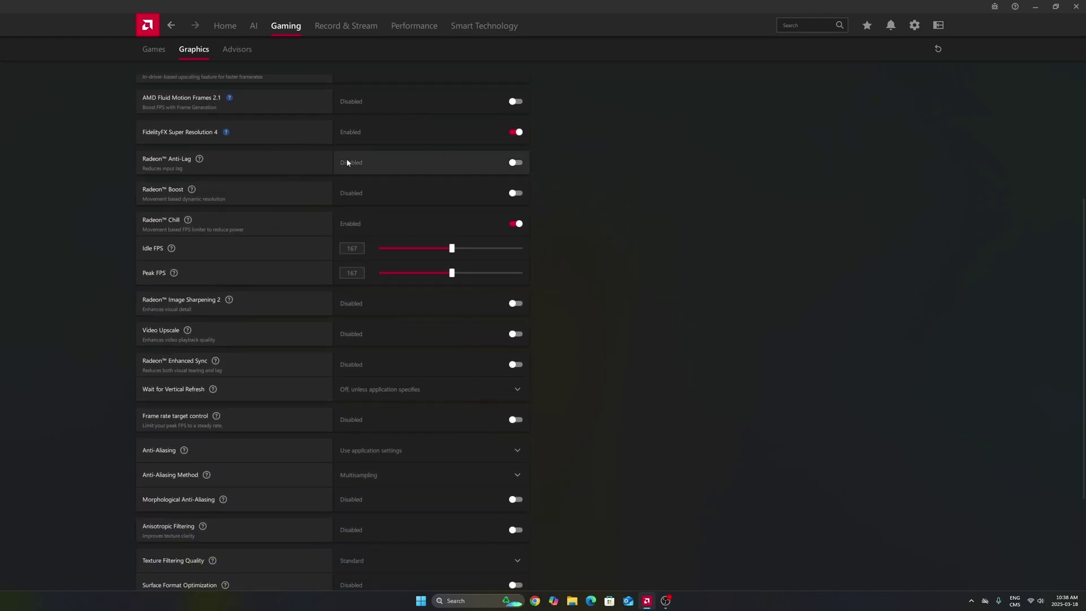
scroll(186, 195, "down", 1)
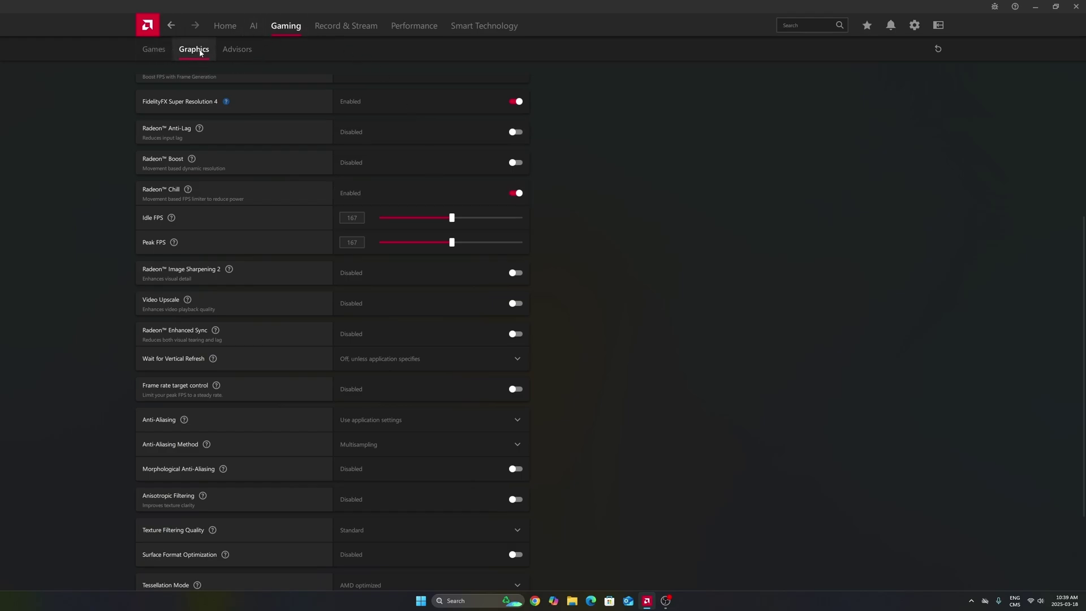
scroll(430, 96, "down", 2)
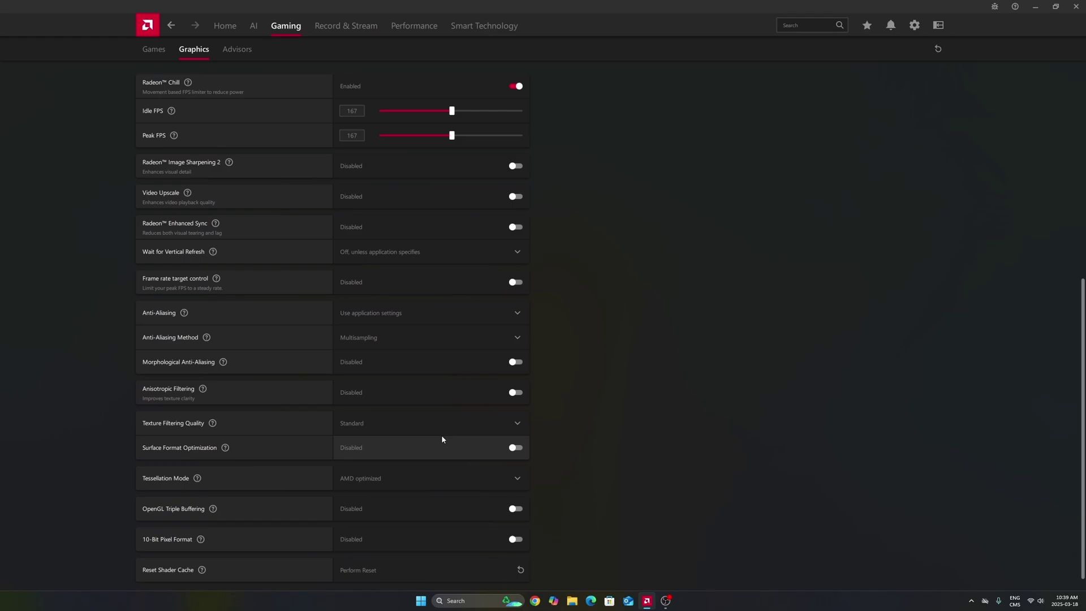
scroll(441, 340, "up", 5)
scroll(303, 110, "down", 5)
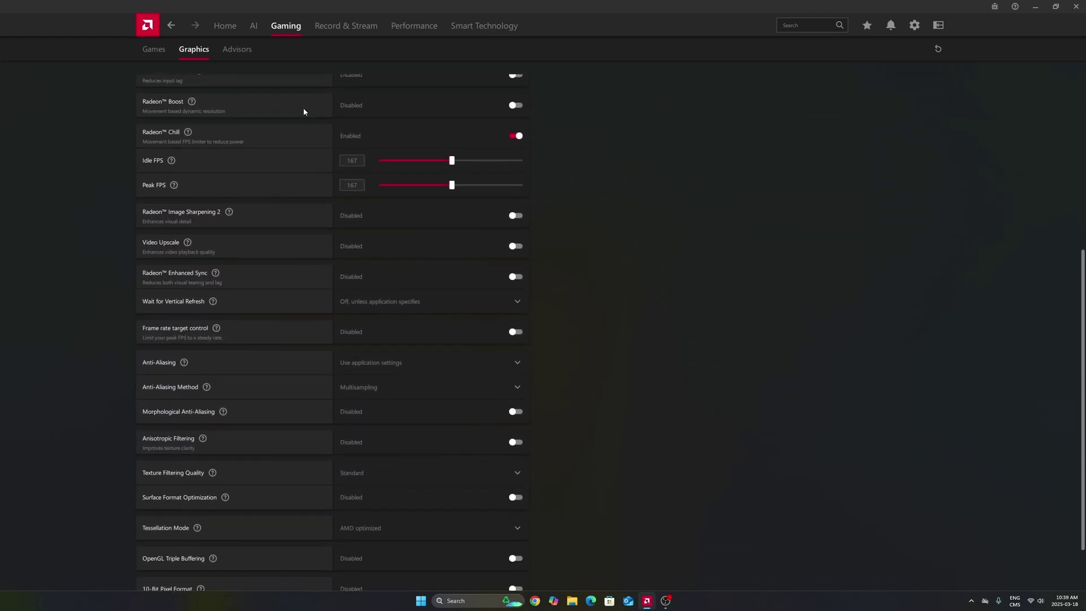
View the games library, and return to the global graphics settings to examine the lower options
left_click(159, 51)
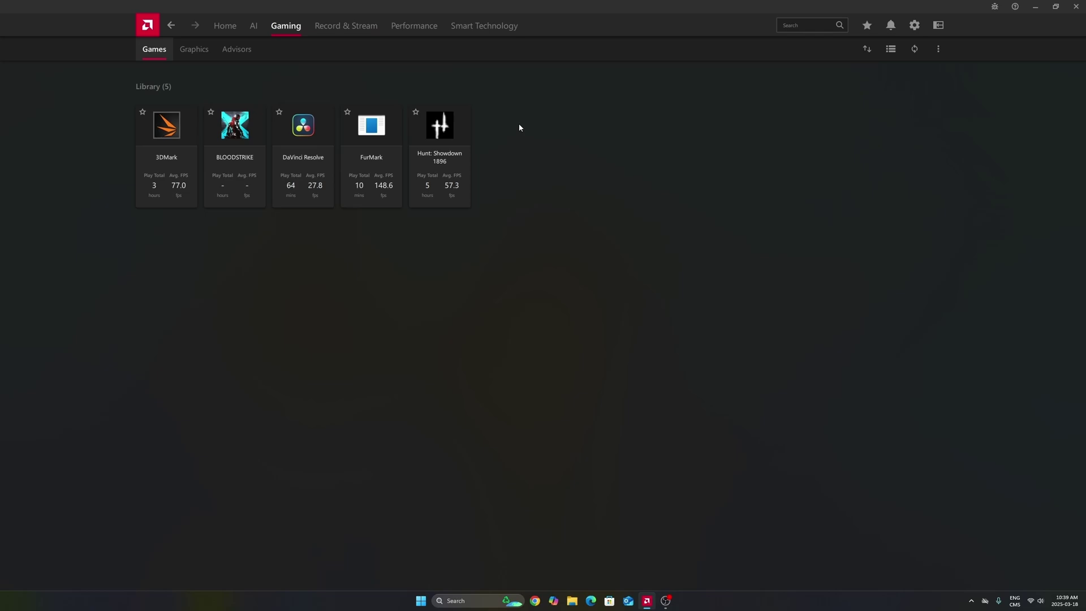
left_click(192, 51)
scroll(579, 303, "down", 6)
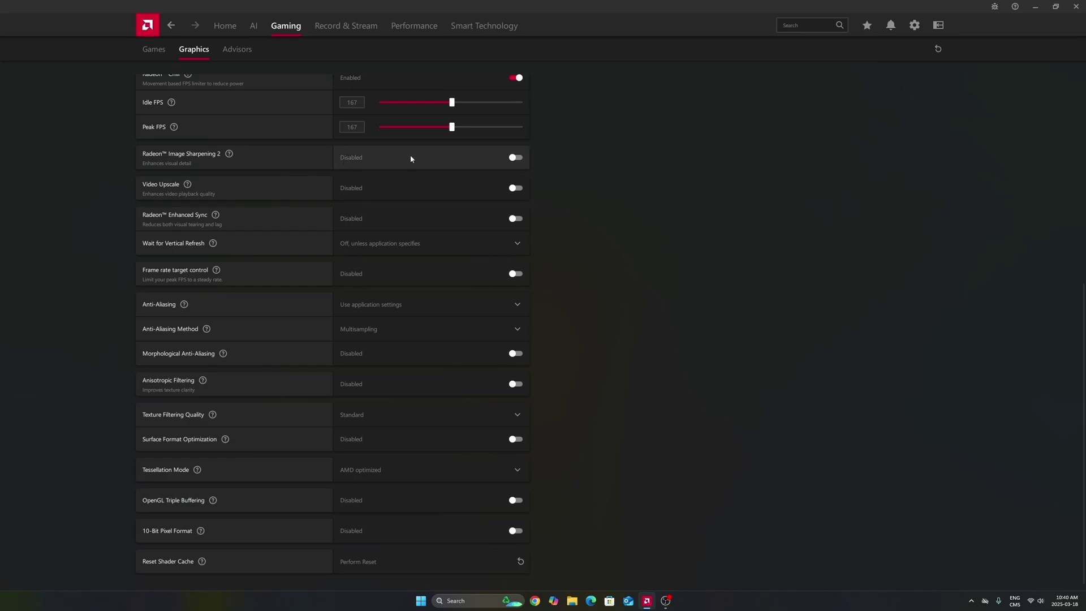
Enable Radeon Image Sharpening 2 to inspect its Sharpen Desktop and Sharpness settings, and disable it again
left_click(515, 157)
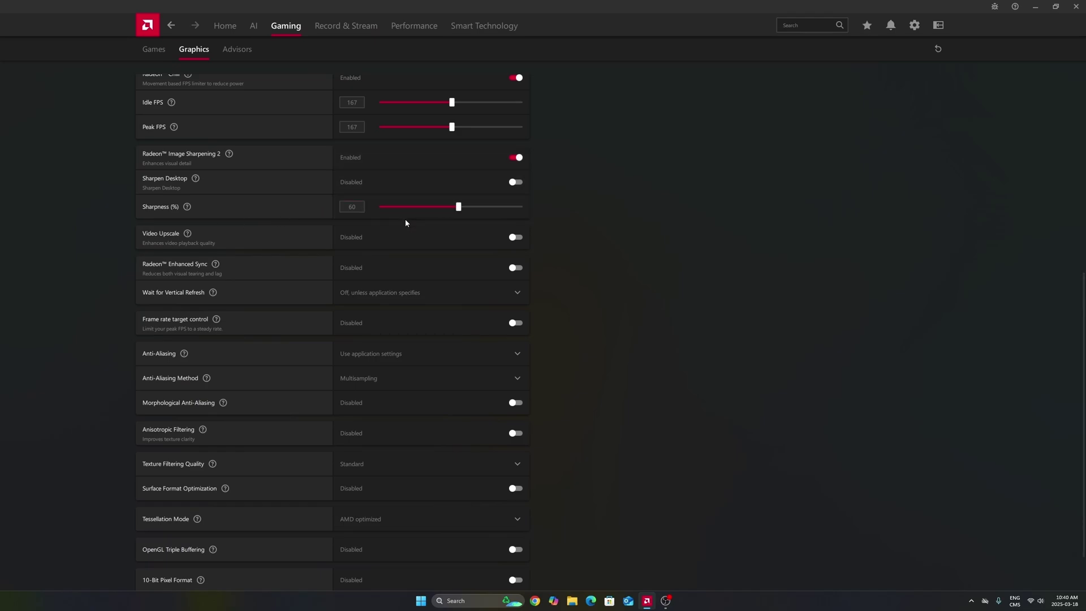
left_click(517, 158)
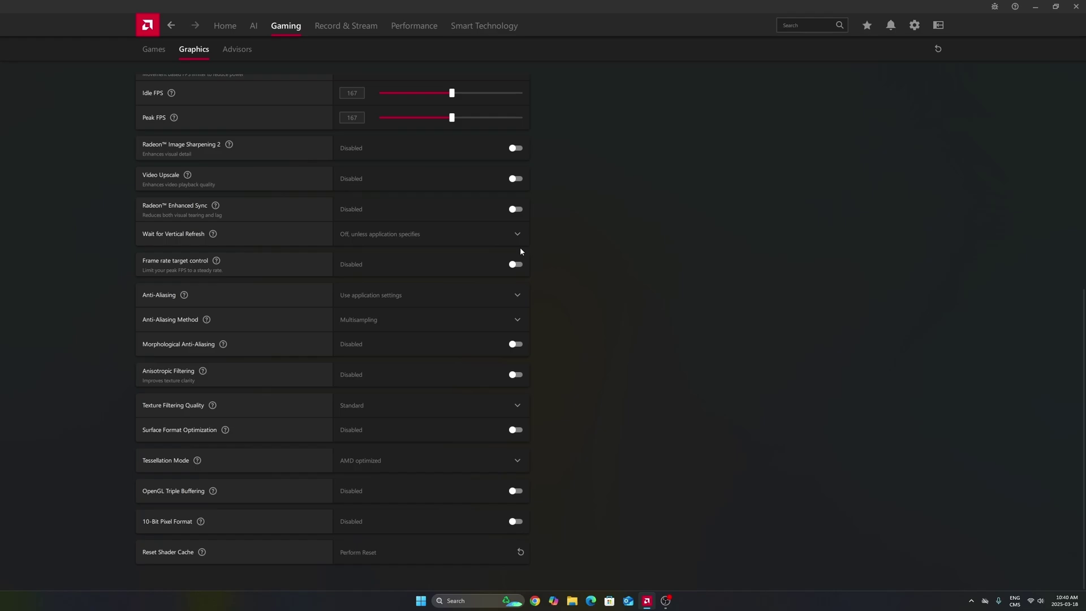
scroll(518, 250, "up", 6)
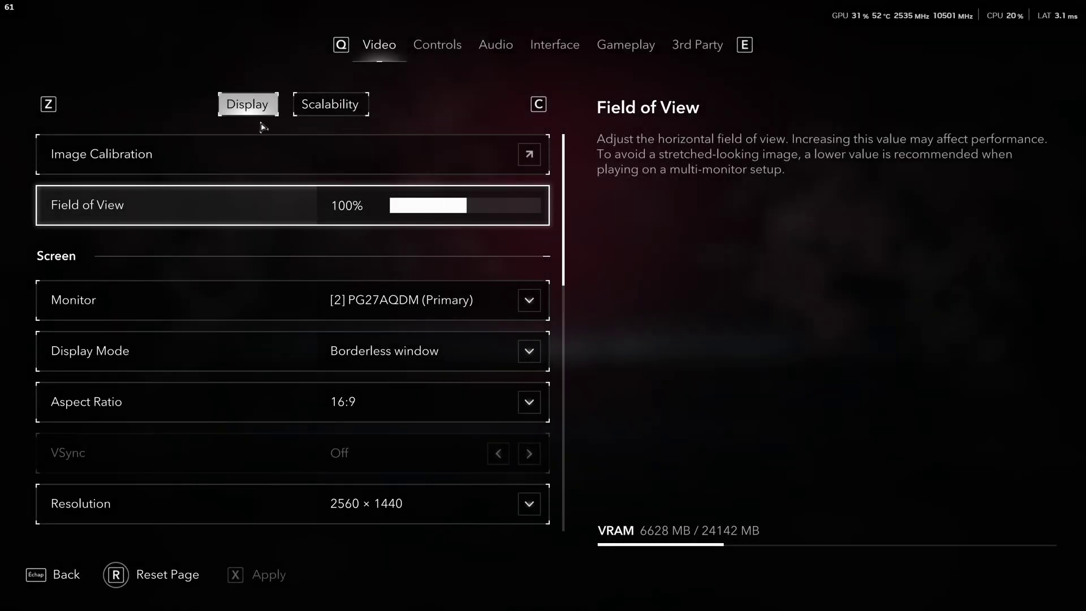
In the game's video settings, review the display options for screen mode, resolution, upscaler and frame generation
scroll(275, 280, "down", 1)
scroll(275, 280, "down", 1)
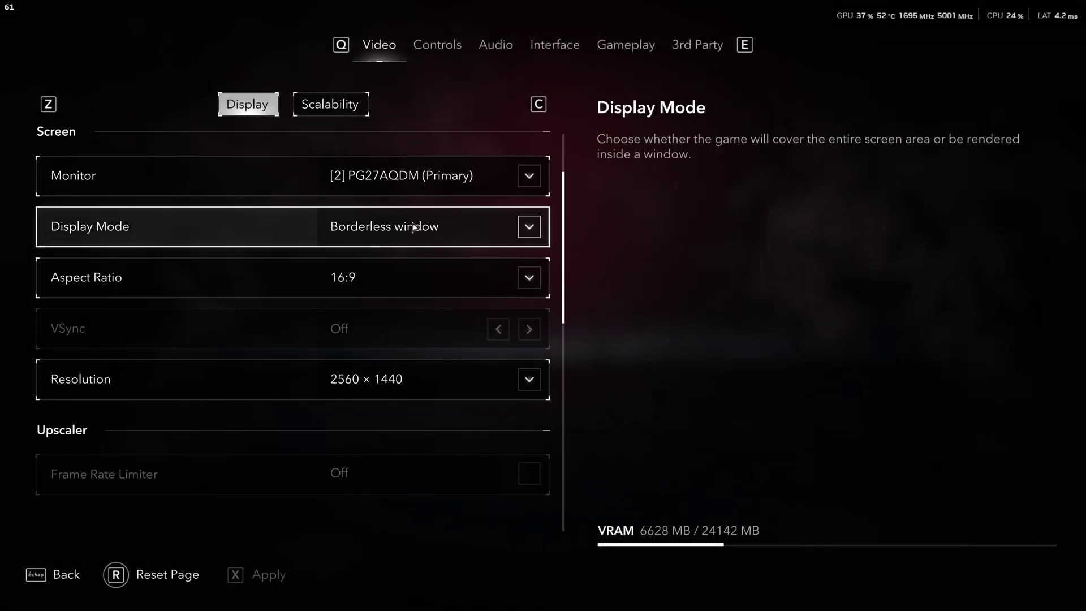
scroll(394, 253, "down", 1)
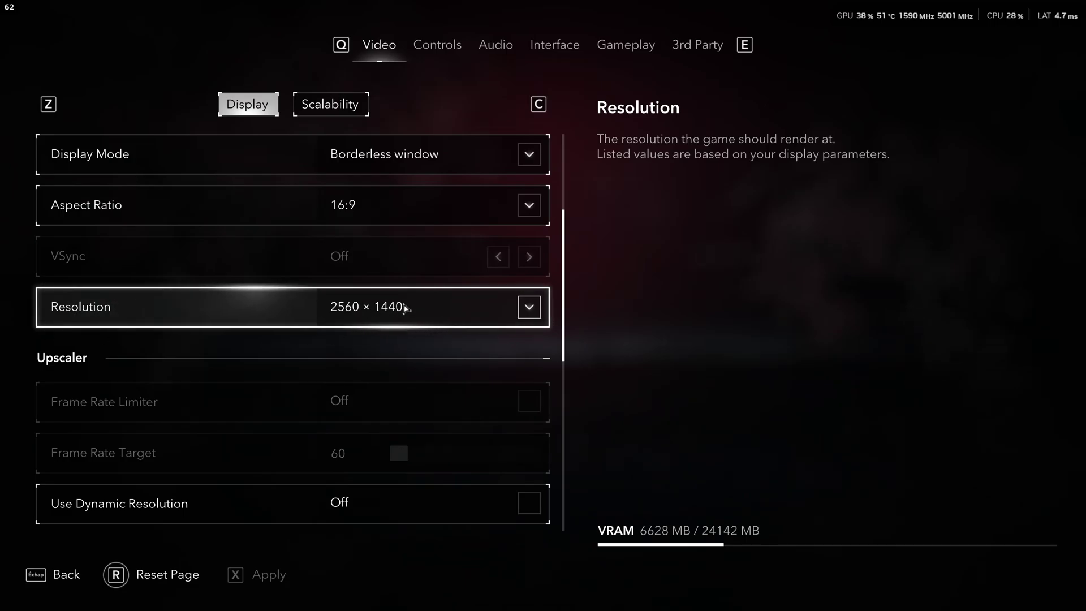
scroll(414, 308, "down", 3)
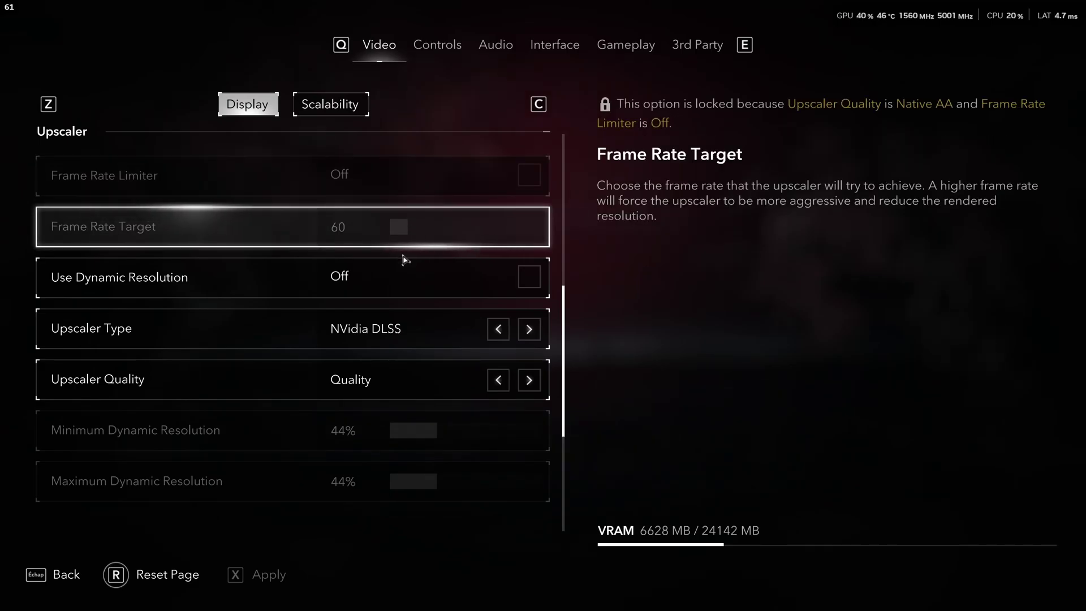
scroll(302, 231, "down", 1)
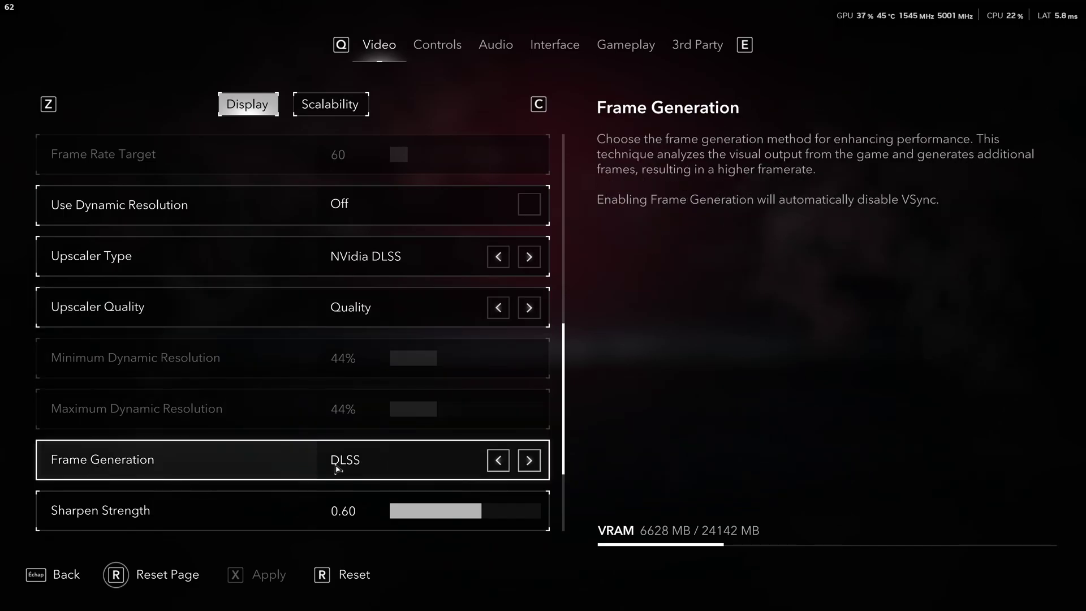
scroll(353, 469, "down", 1)
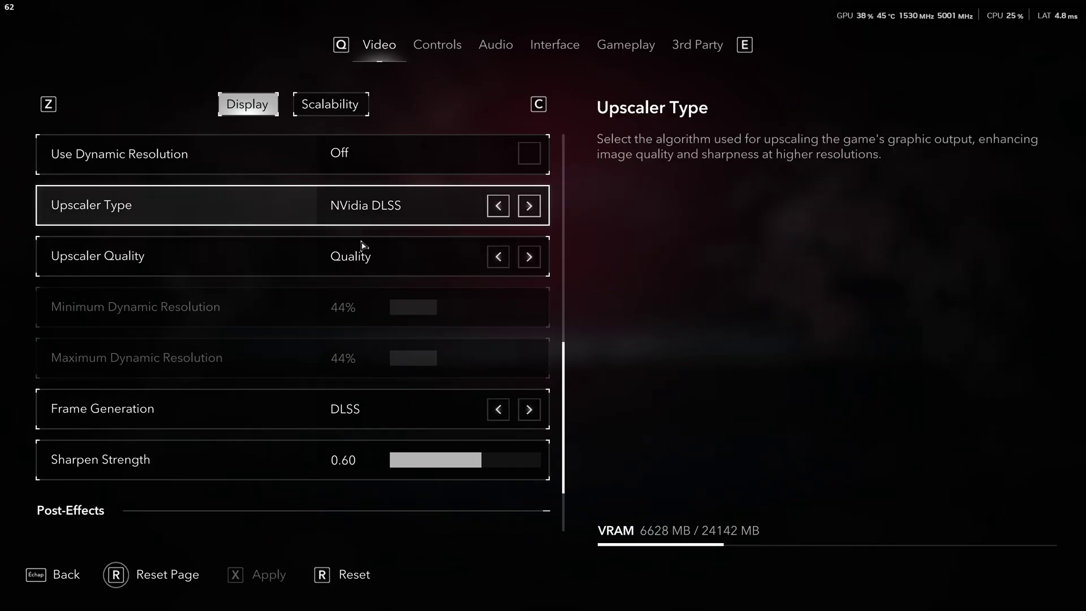
Try Frame Generation with FSR, switch Upscaler Type to TAA and AMD FSR, and open the list of upscalers
left_click(527, 412)
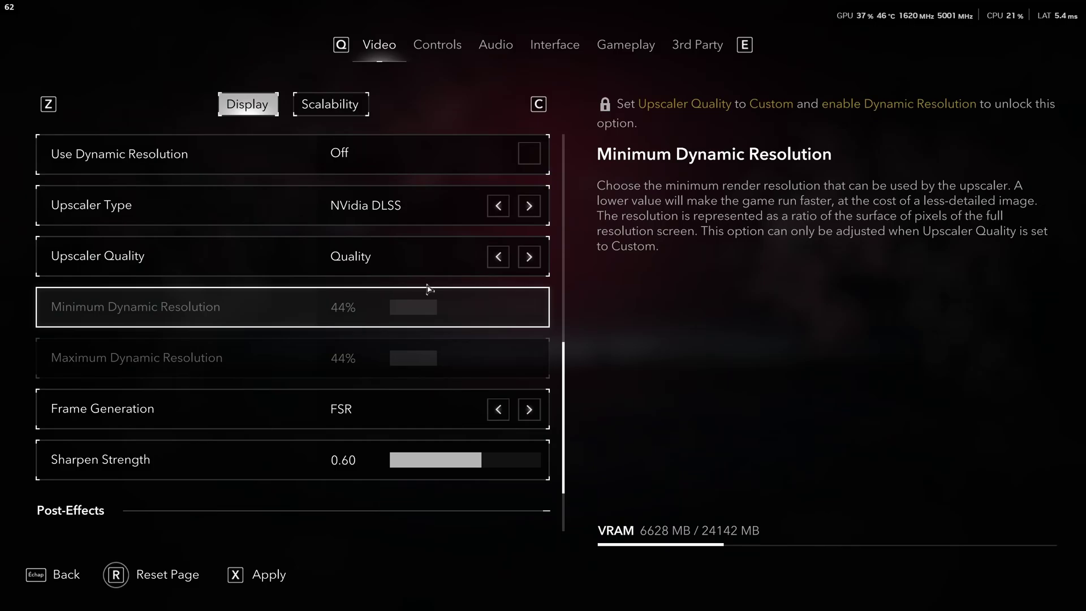
left_click(499, 205)
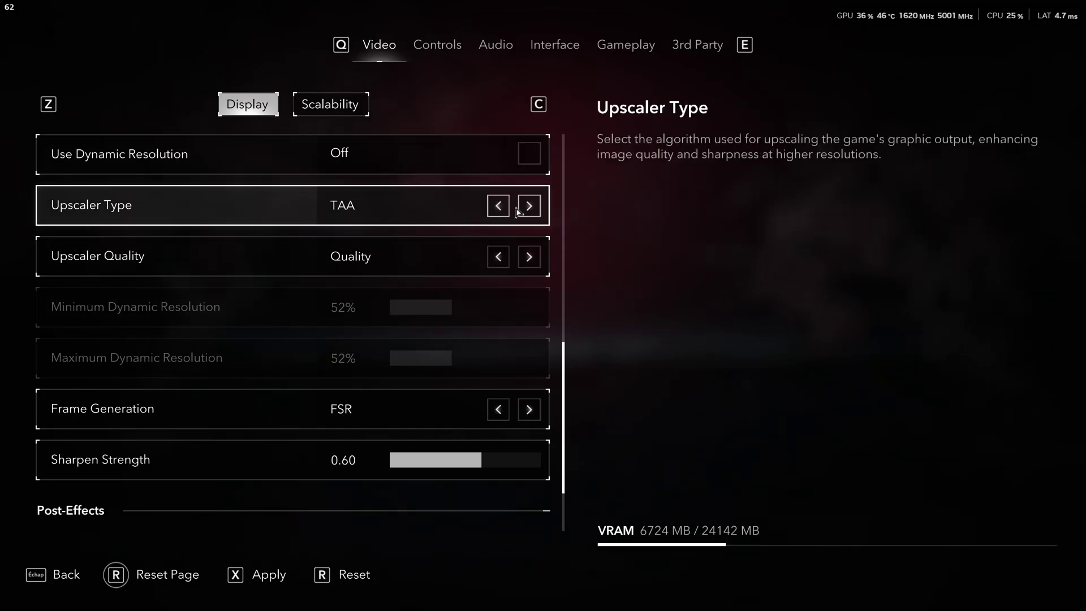
left_click(529, 207)
left_click(529, 207)
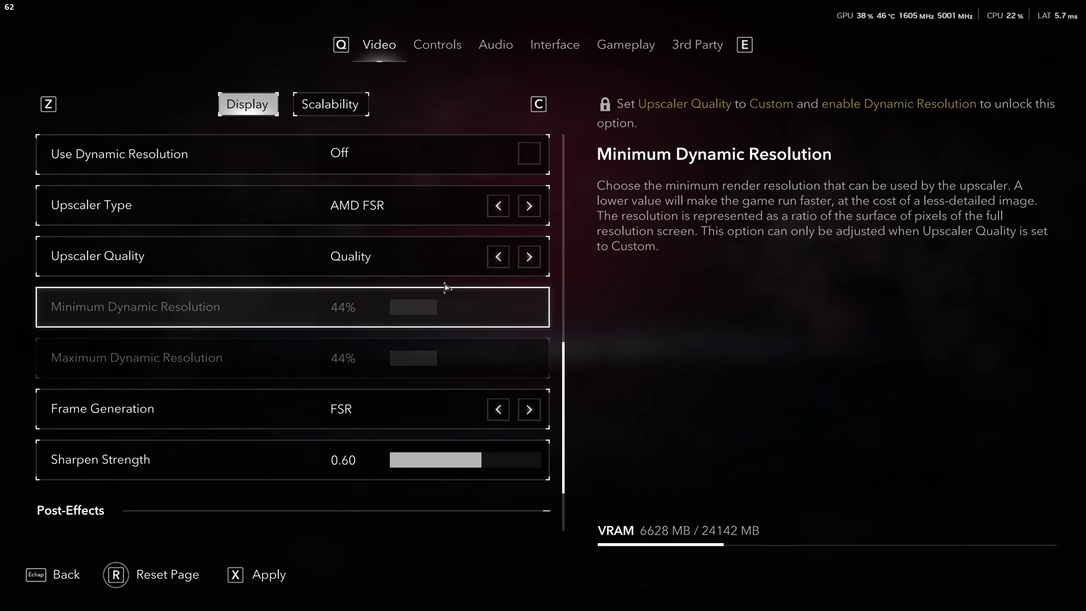
left_click(521, 211)
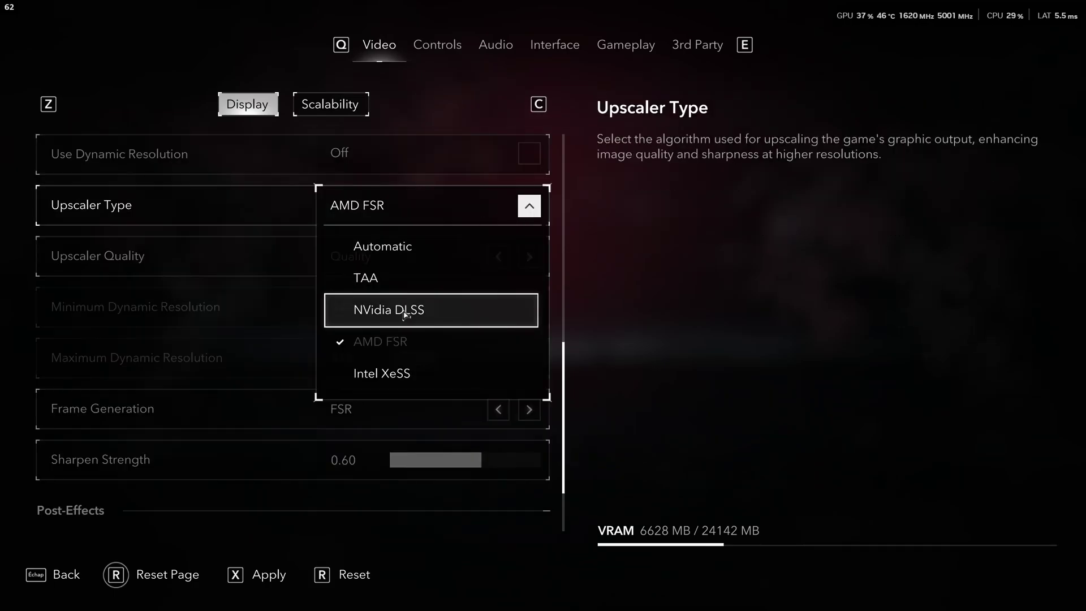
Restore Upscaler Type to NVidia DLSS and Frame Generation to DLSS
left_click(405, 309)
left_click(530, 412)
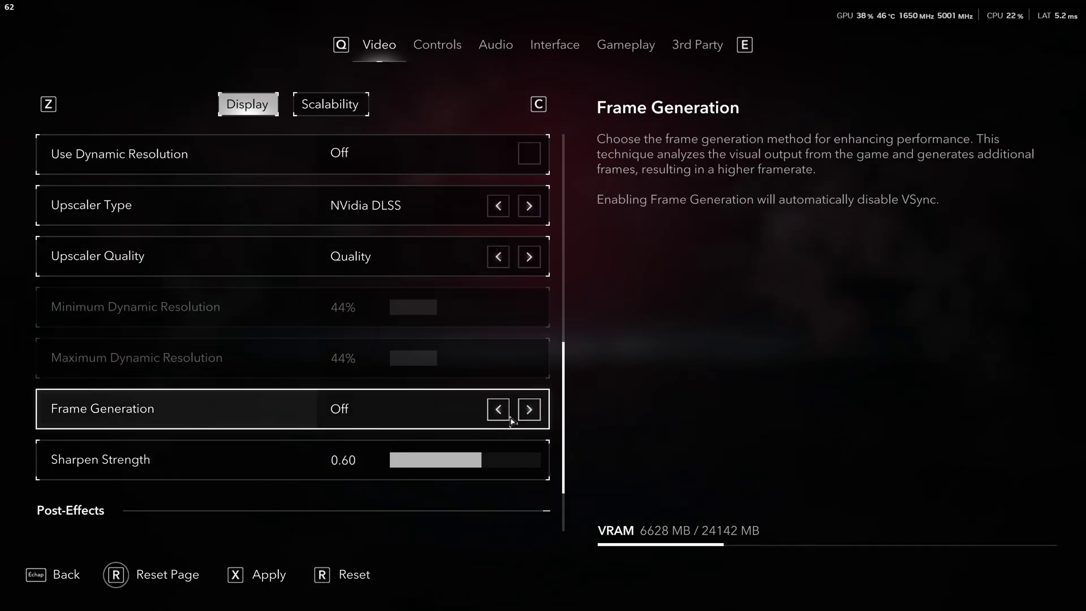
left_click(530, 414)
Check the Post-Effects options, and review the raytracing and lighting options in the scalability settings
scroll(417, 413, "down", 2)
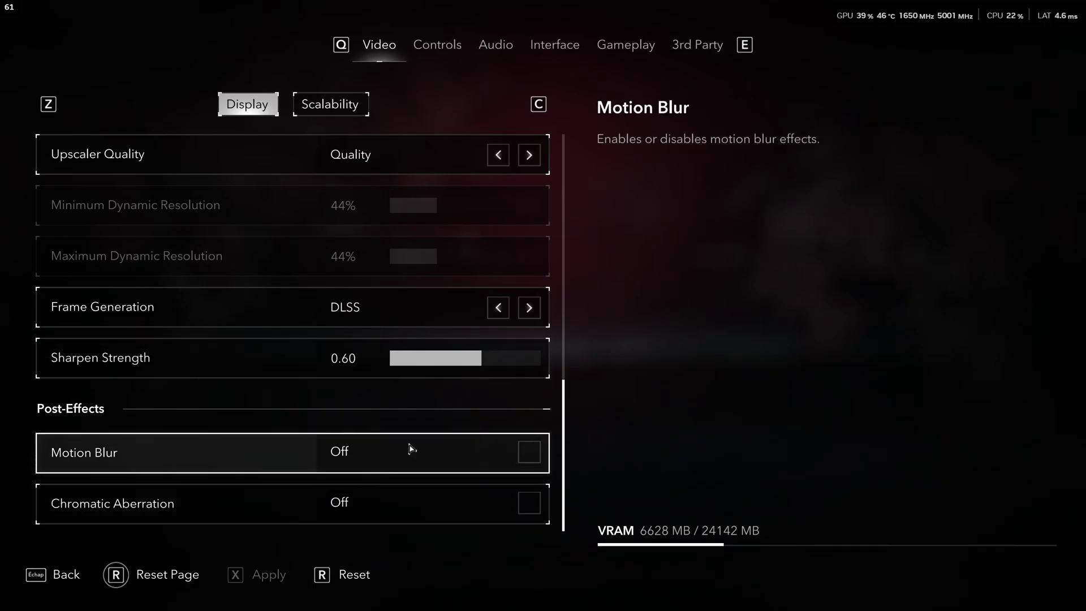
left_click(330, 104)
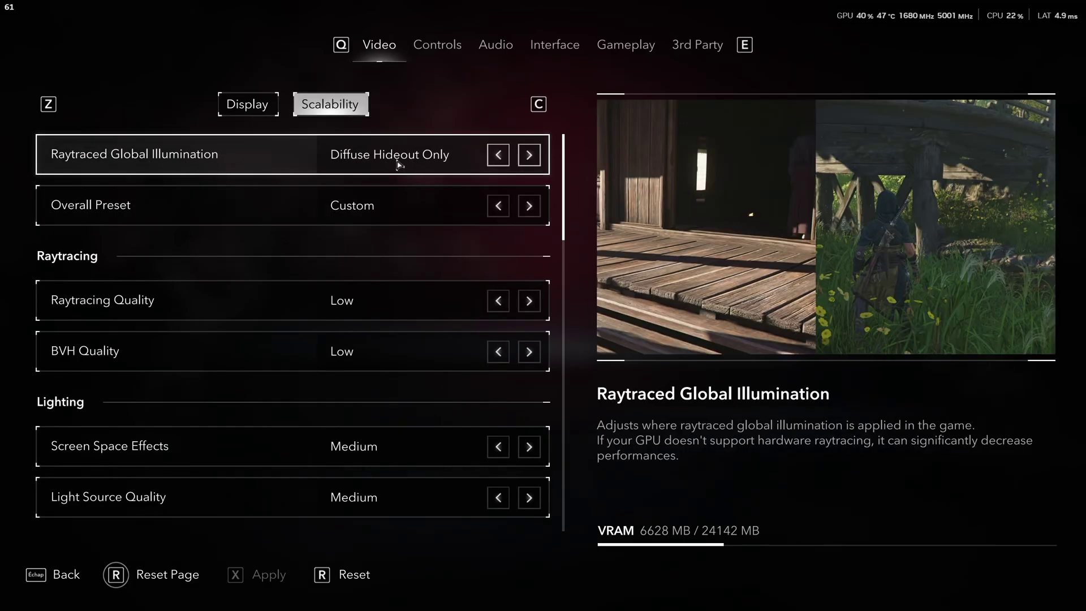
scroll(164, 255, "down", 2)
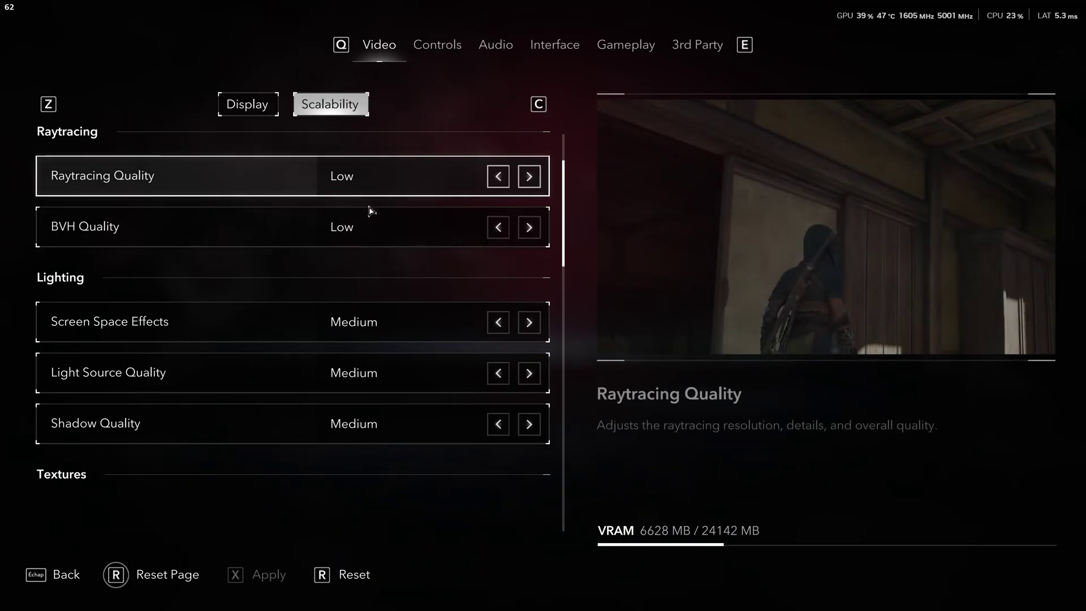
scroll(357, 229, "down", 1)
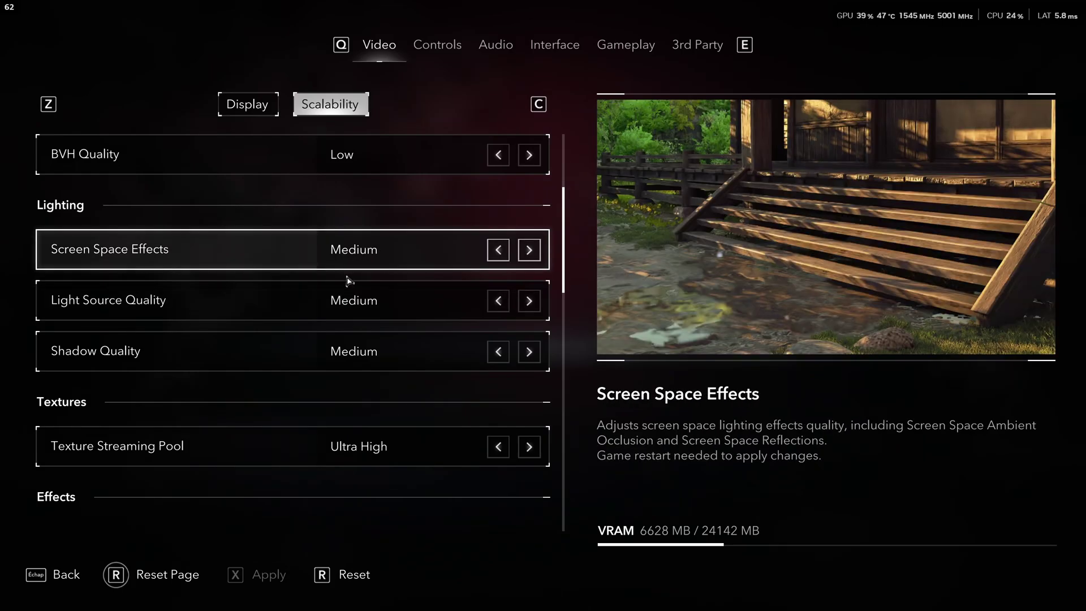
Try Shadow Quality at High, examine its available levels, and return it to Medium
scroll(347, 281, "down", 1)
left_click(527, 281)
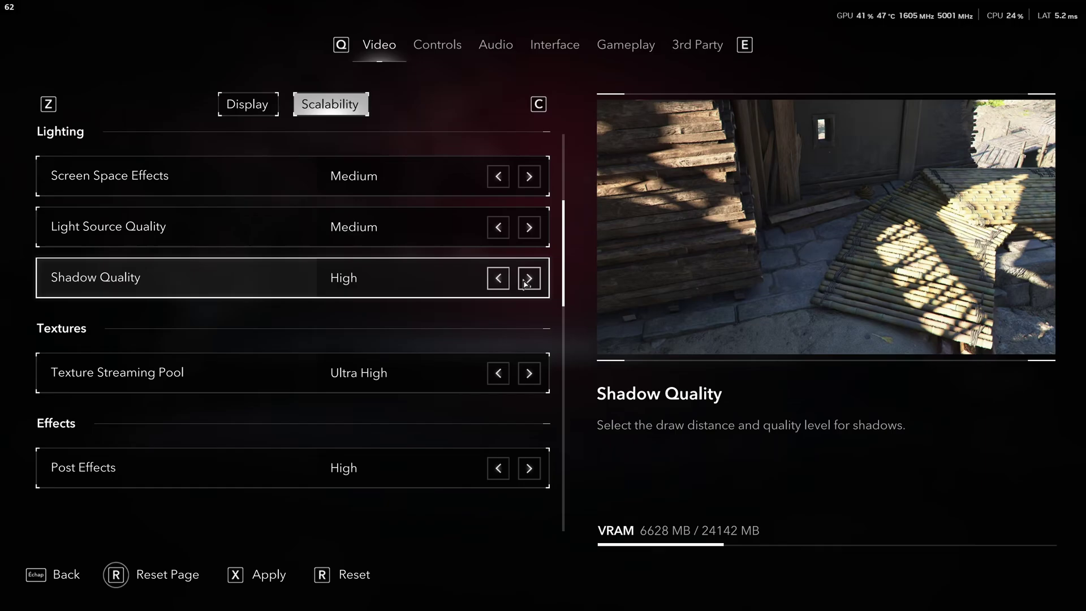
left_click(465, 284)
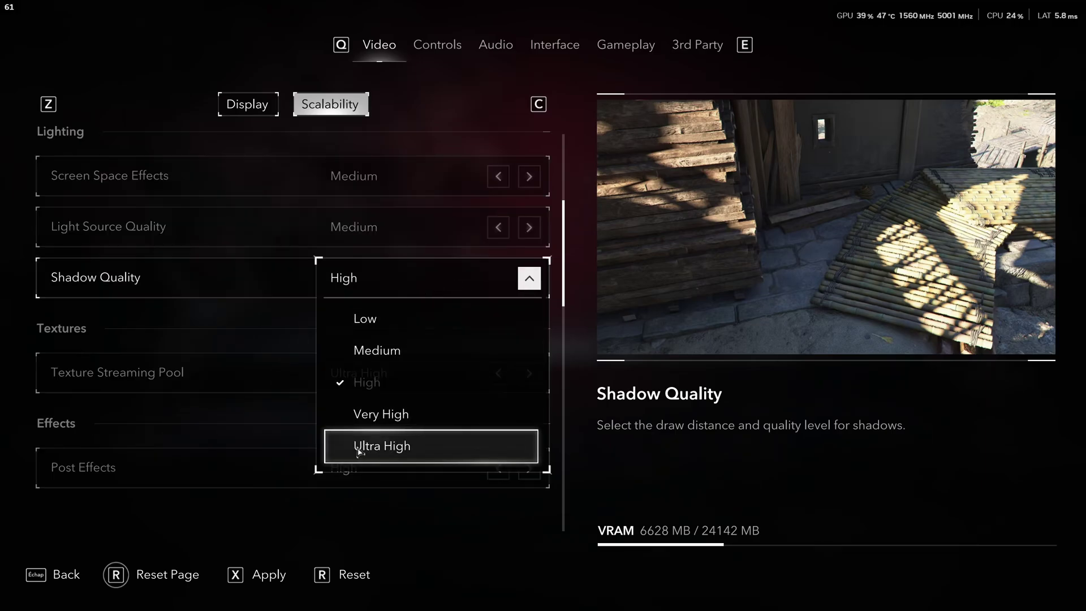
left_click(387, 353)
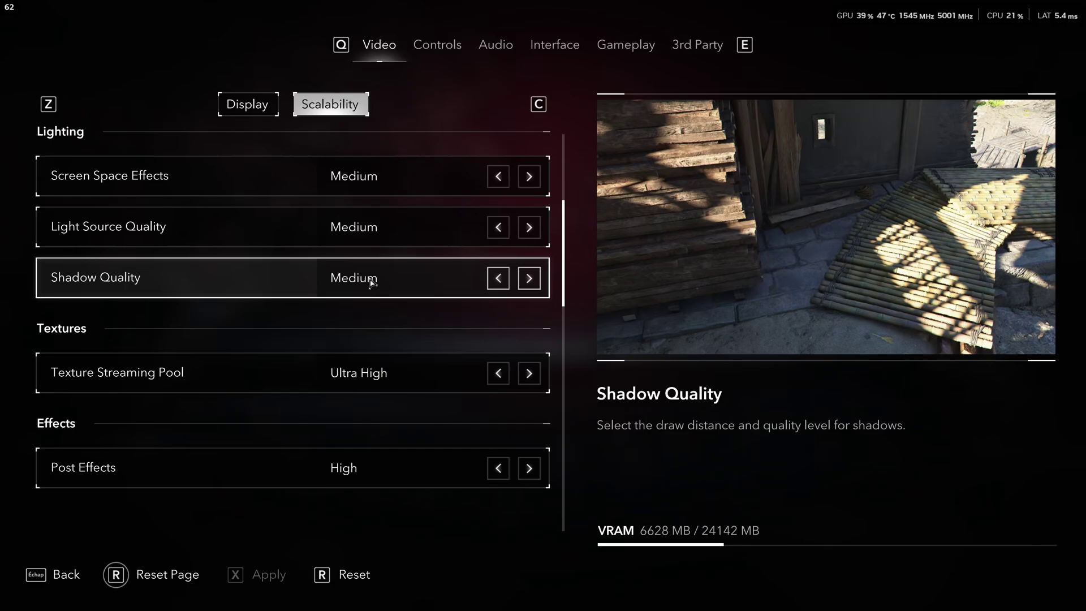
Examine the available levels for Texture Streaming Pool and keep Ultra High
scroll(375, 301, "down", 3)
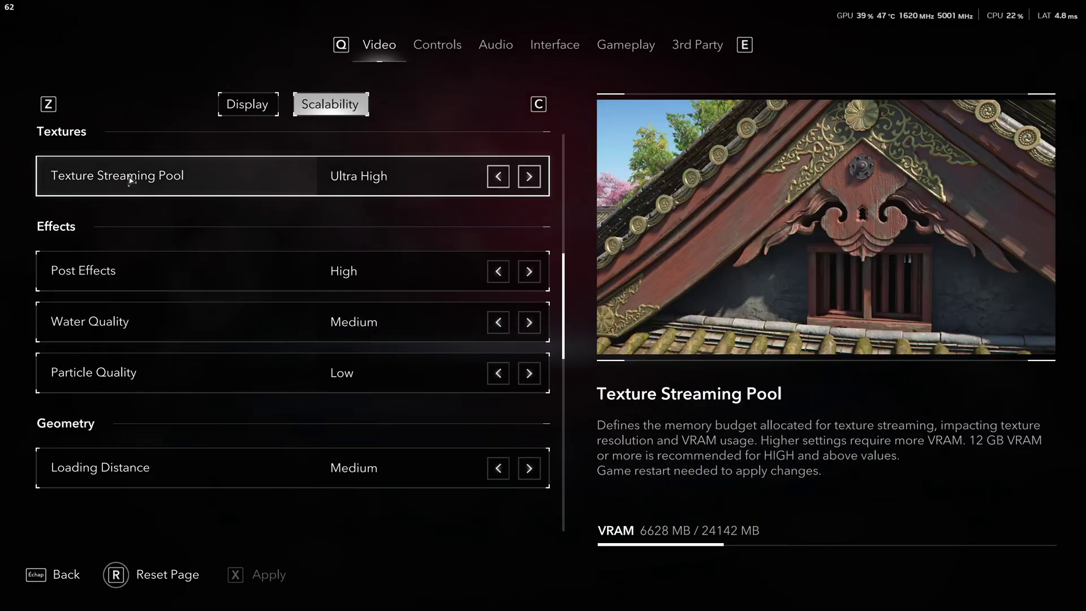
left_click(379, 177)
left_click(384, 345)
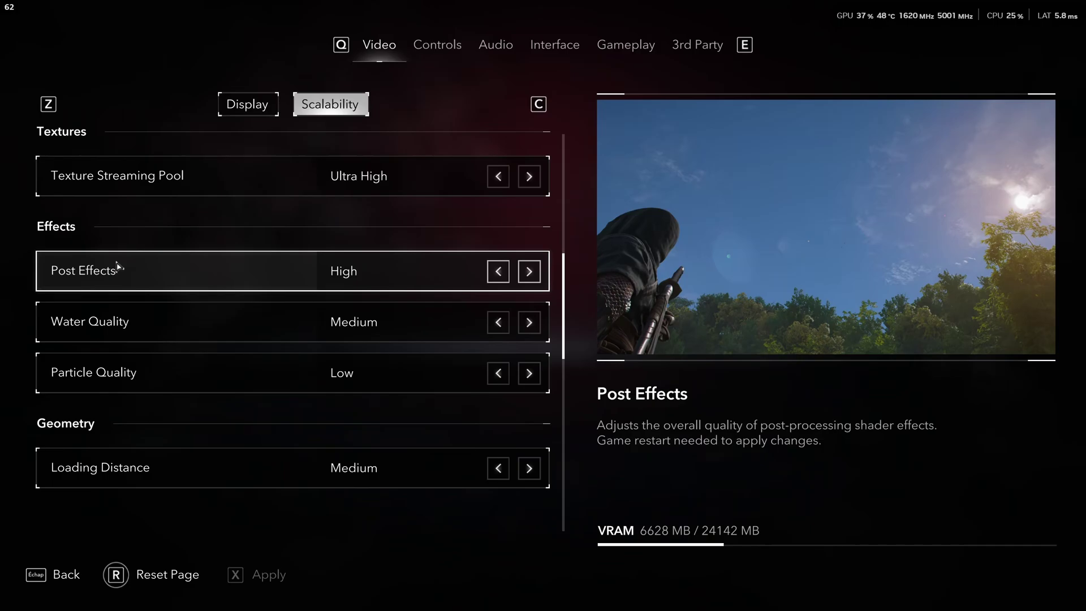
Cycle Post Effects through its levels back to High, and preview Particle Quality at Medium before returning it to Low
left_click(528, 272)
left_click(528, 271)
left_click(528, 271)
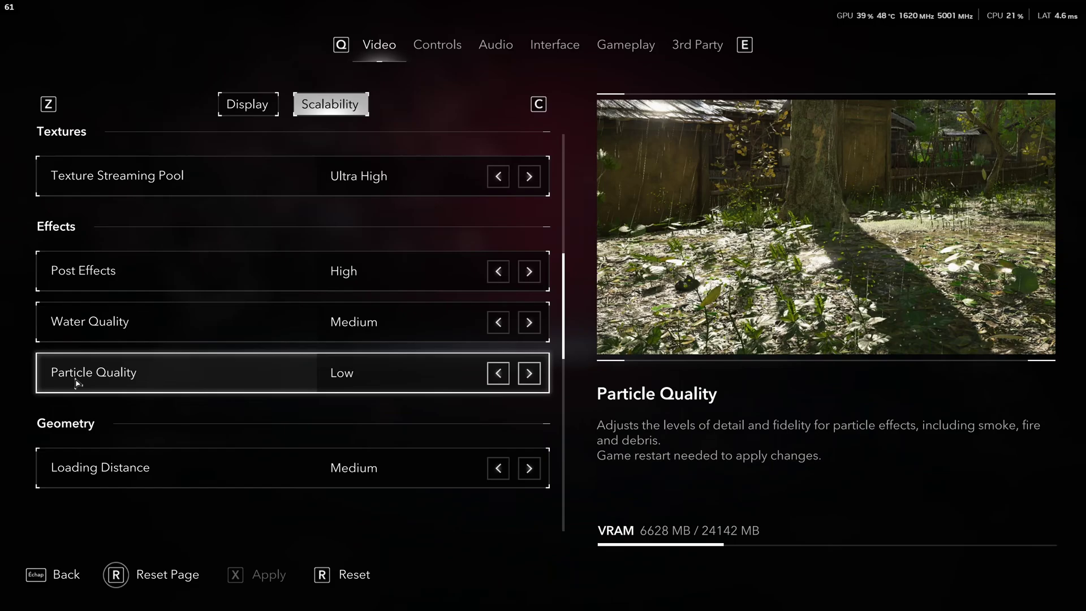
left_click(528, 373)
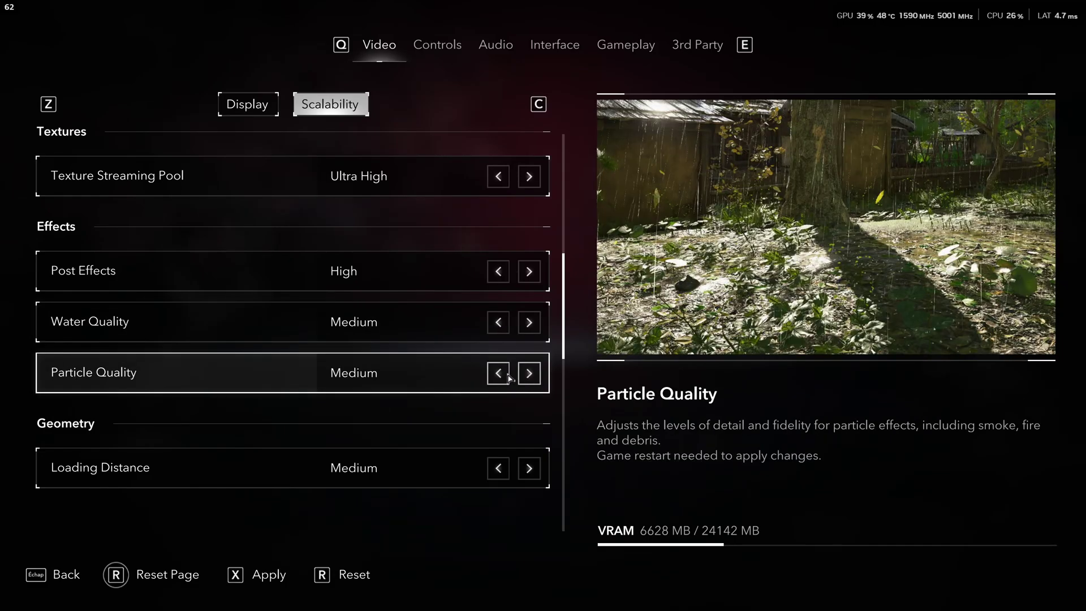
left_click(501, 376)
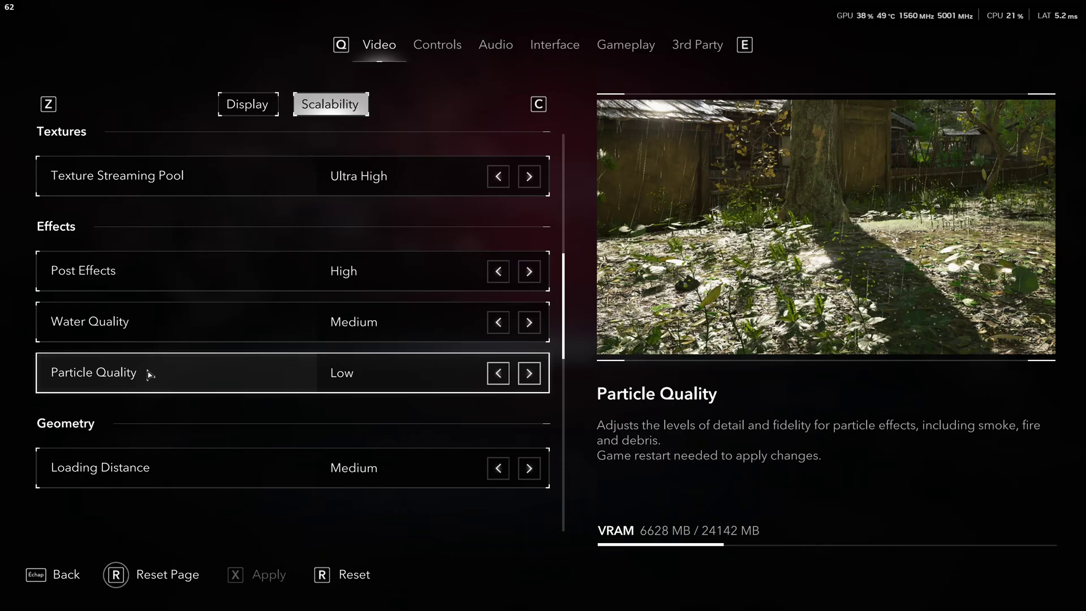
Examine the available levels for Loading Distance in the Geometry settings and keep Medium
scroll(145, 376, "down", 1)
scroll(187, 362, "down", 3)
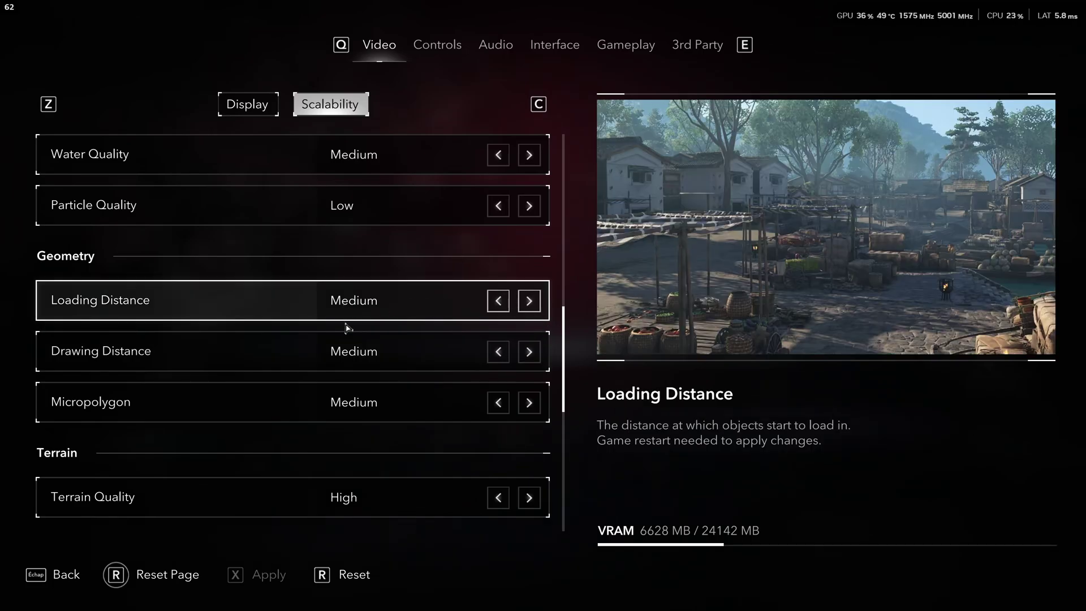
scroll(347, 327, "down", 1)
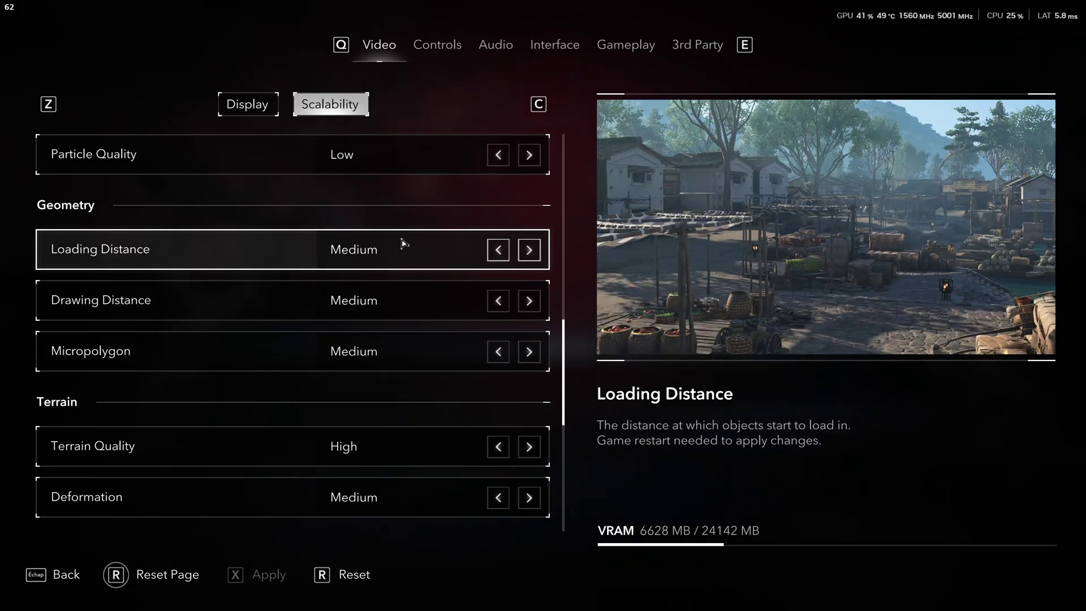
left_click(462, 250)
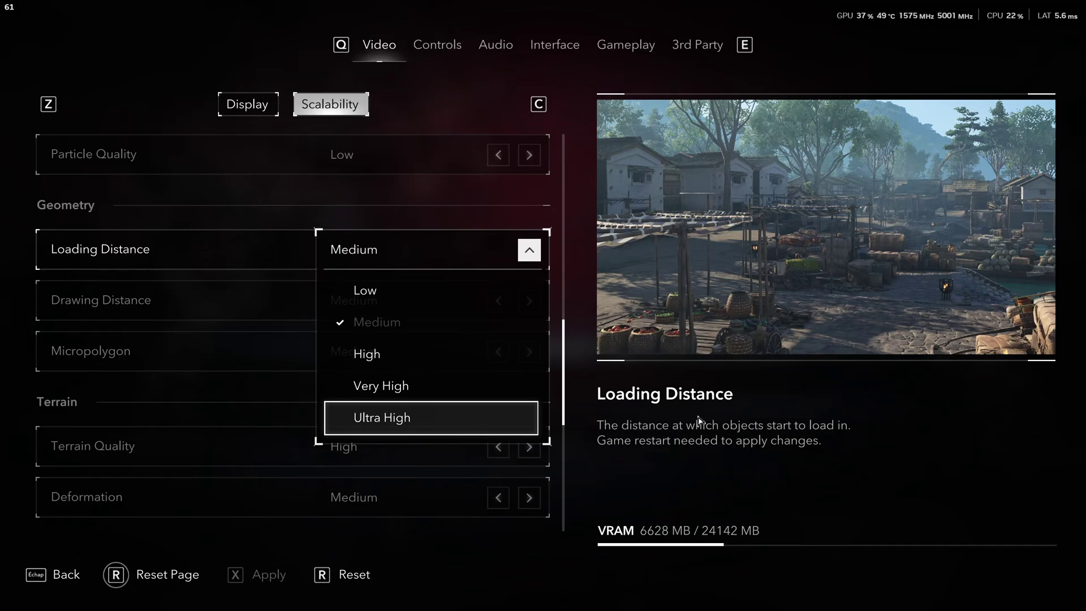
left_click(385, 310)
Examine the available levels for Terrain Quality in the Terrain settings and keep High
scroll(198, 317, "down", 1)
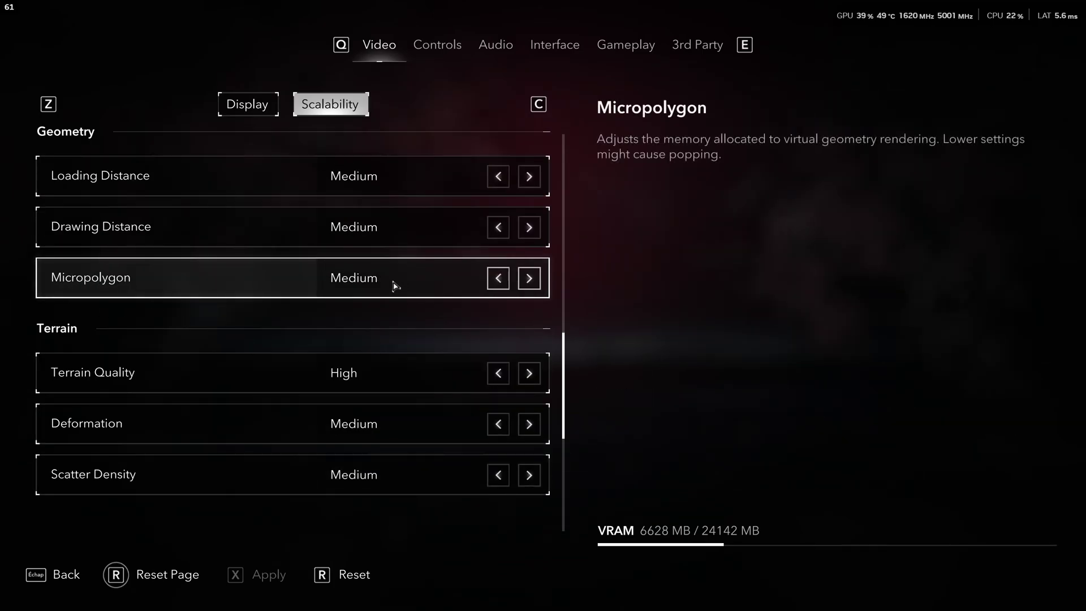
scroll(187, 356, "down", 2)
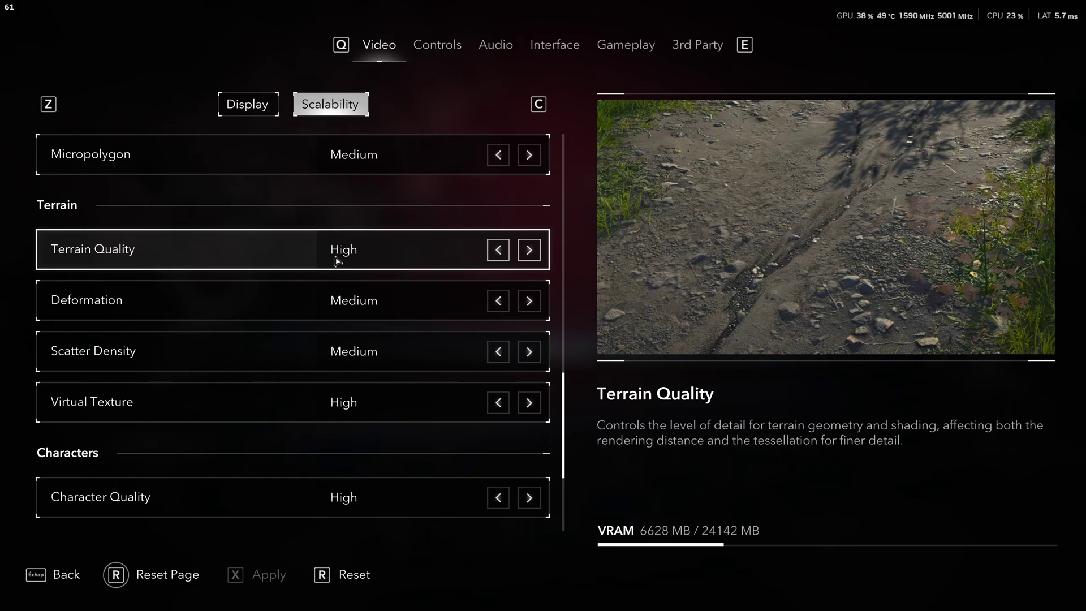
left_click(375, 256)
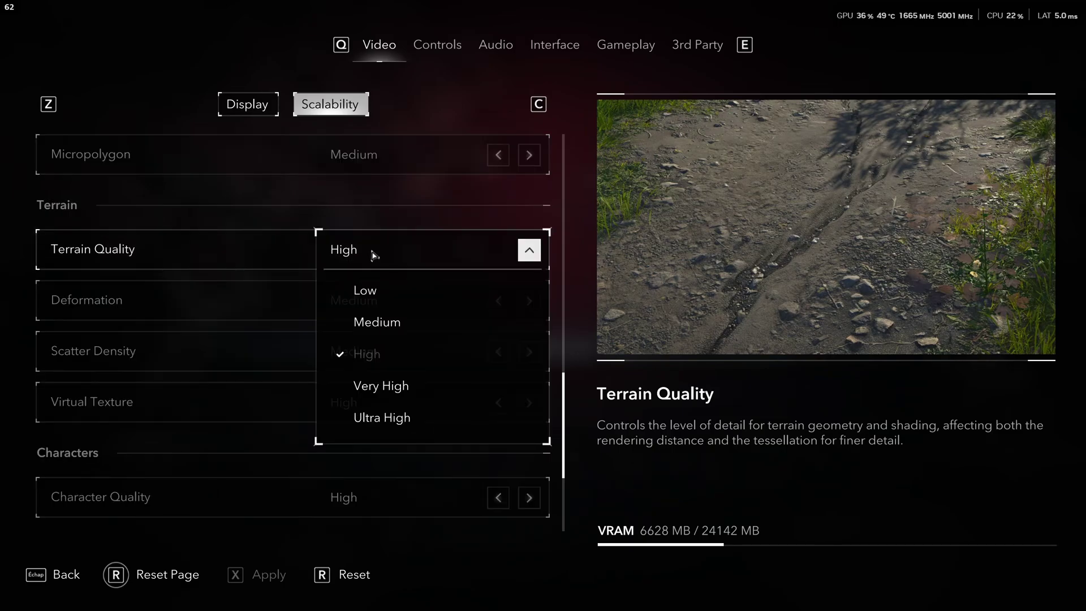
left_click(359, 356)
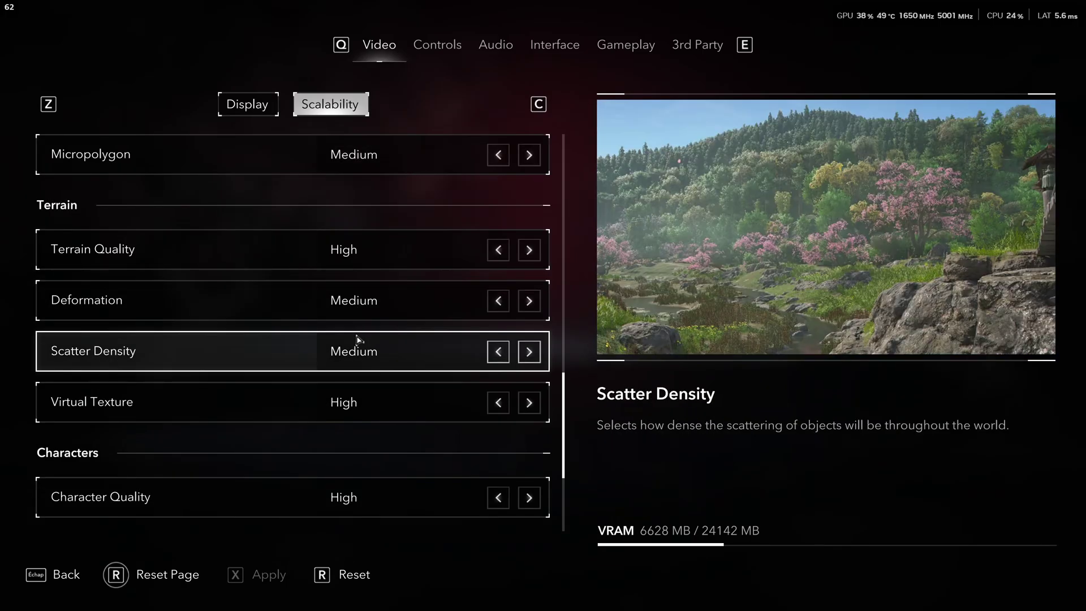
Examine the available levels for Virtual Texture in the Terrain settings and keep High
scroll(356, 338, "down", 2)
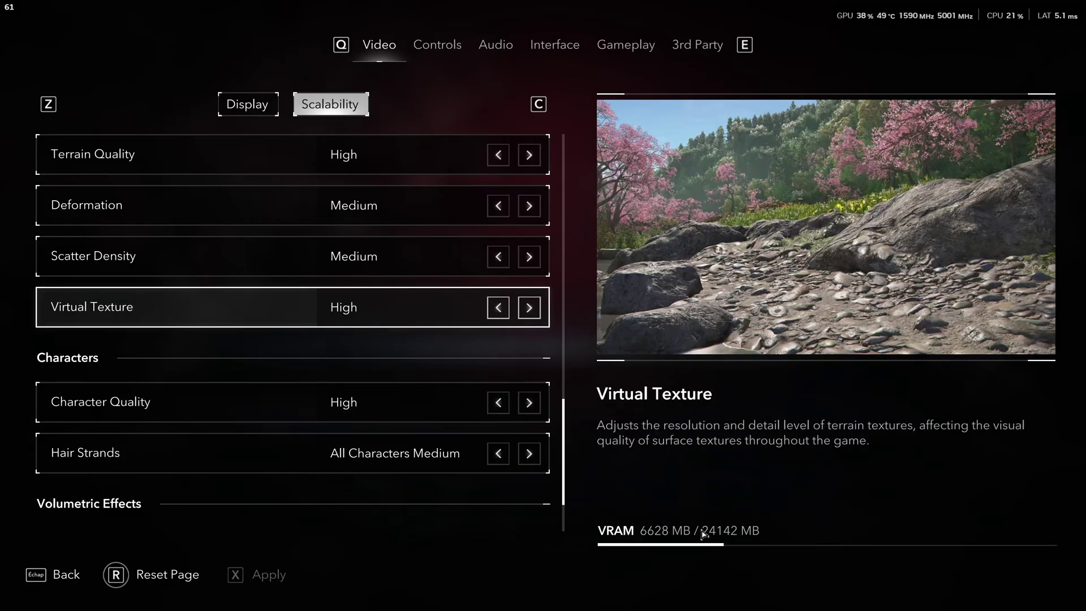
left_click(433, 312)
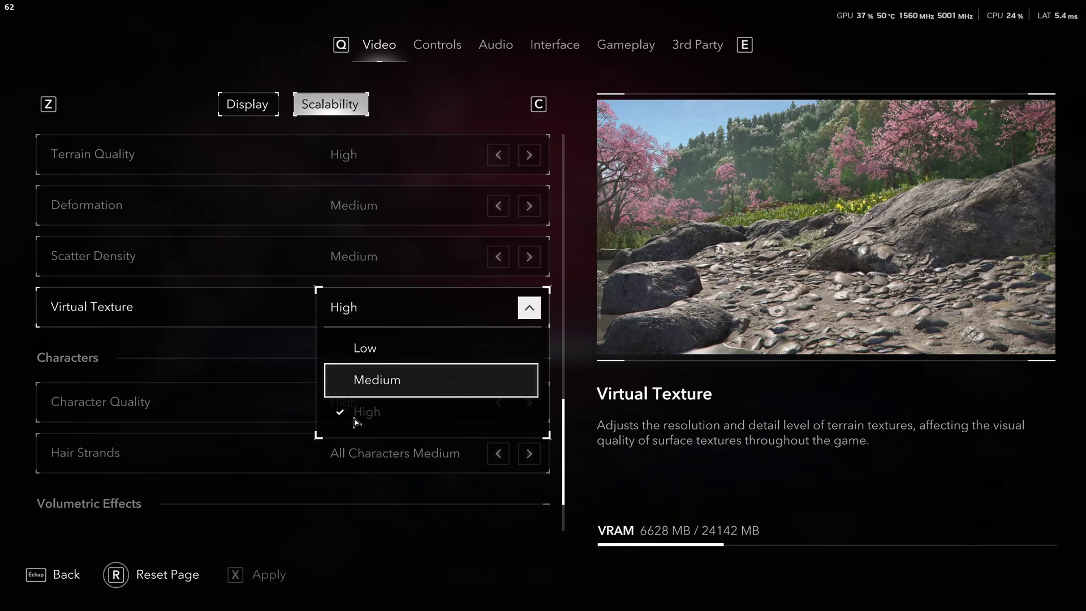
left_click(356, 416)
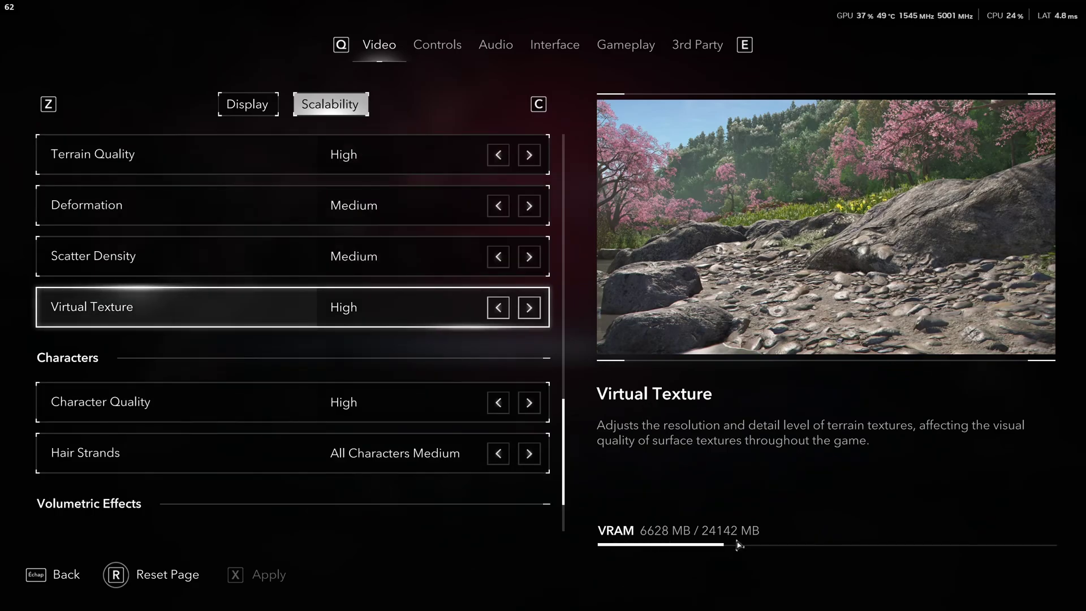
Examine the available levels for Cloud Quality and Fog Quality, keeping them at Medium and Low
scroll(460, 417, "down", 2)
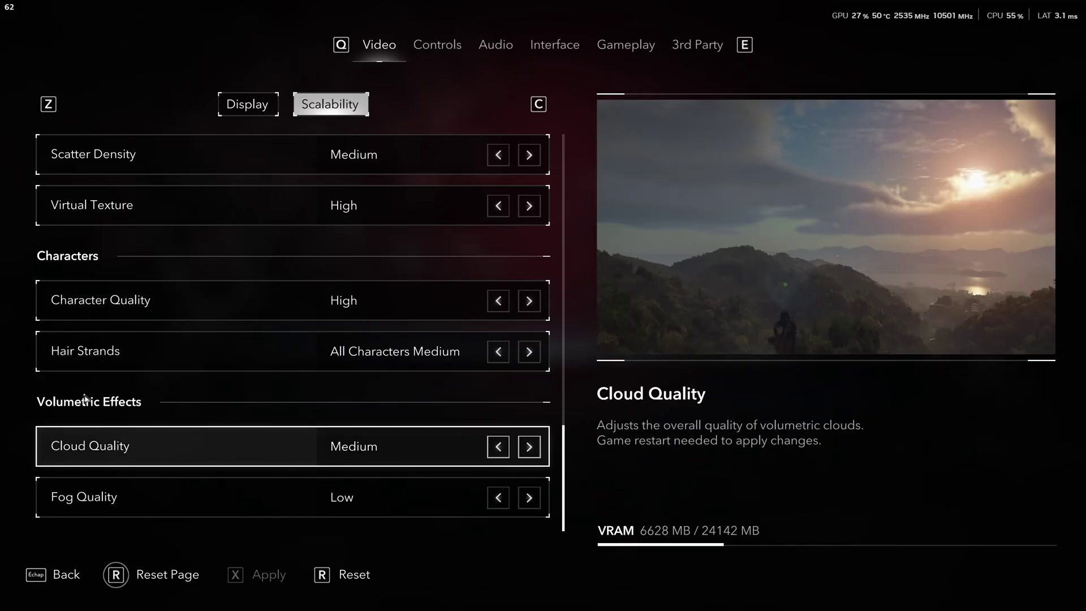
left_click(438, 450)
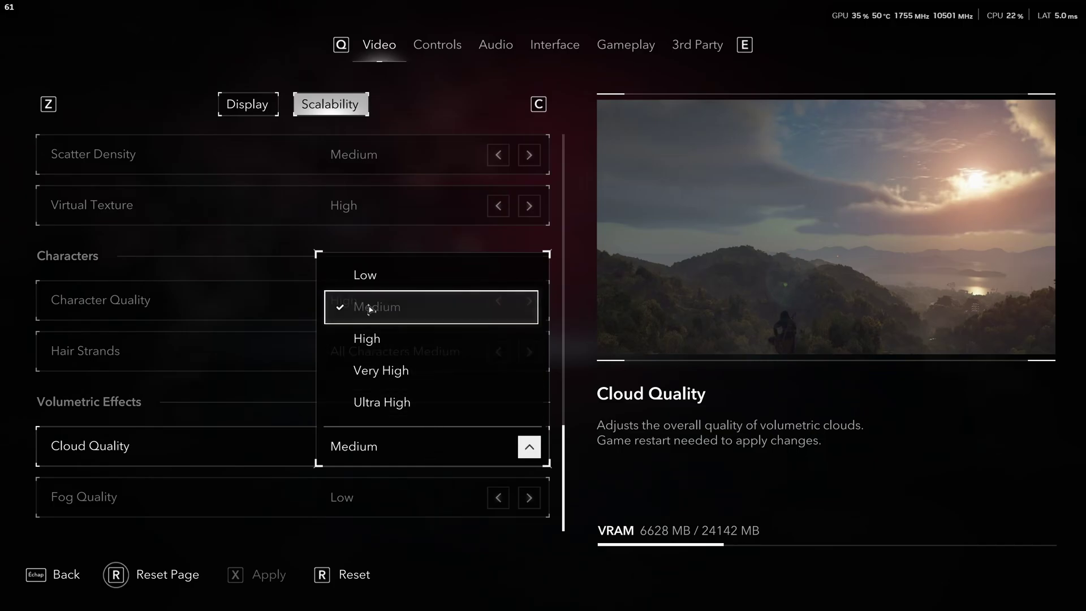
left_click(727, 504)
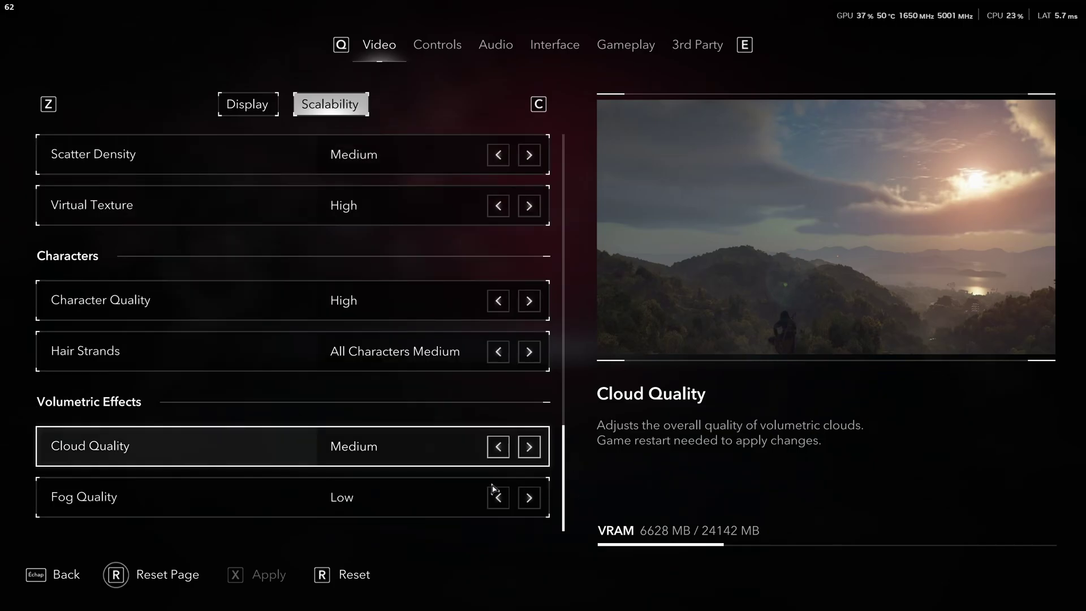
left_click(382, 492)
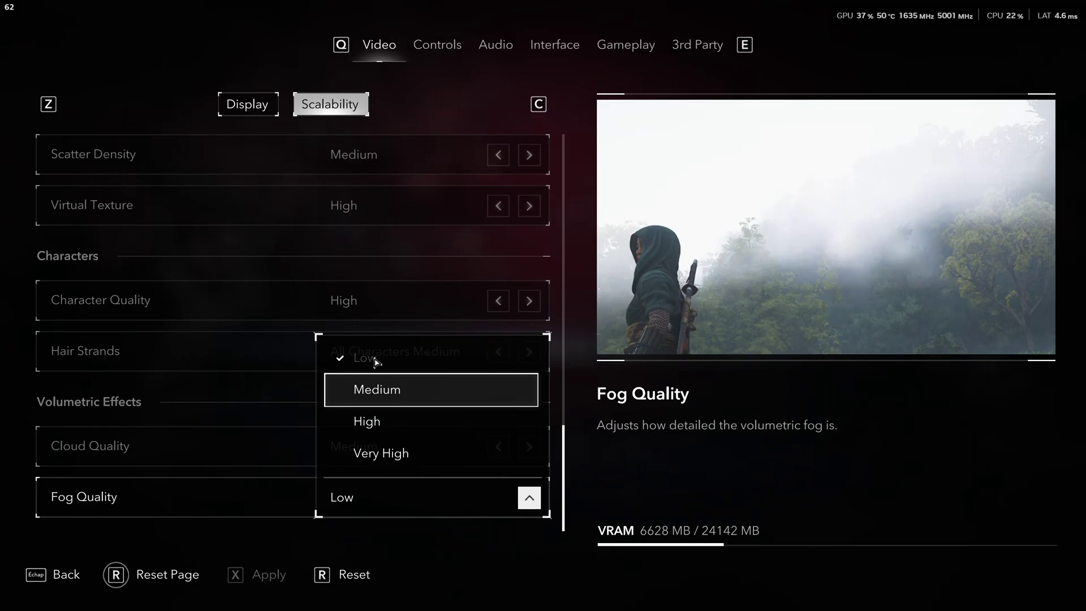
left_click(766, 469)
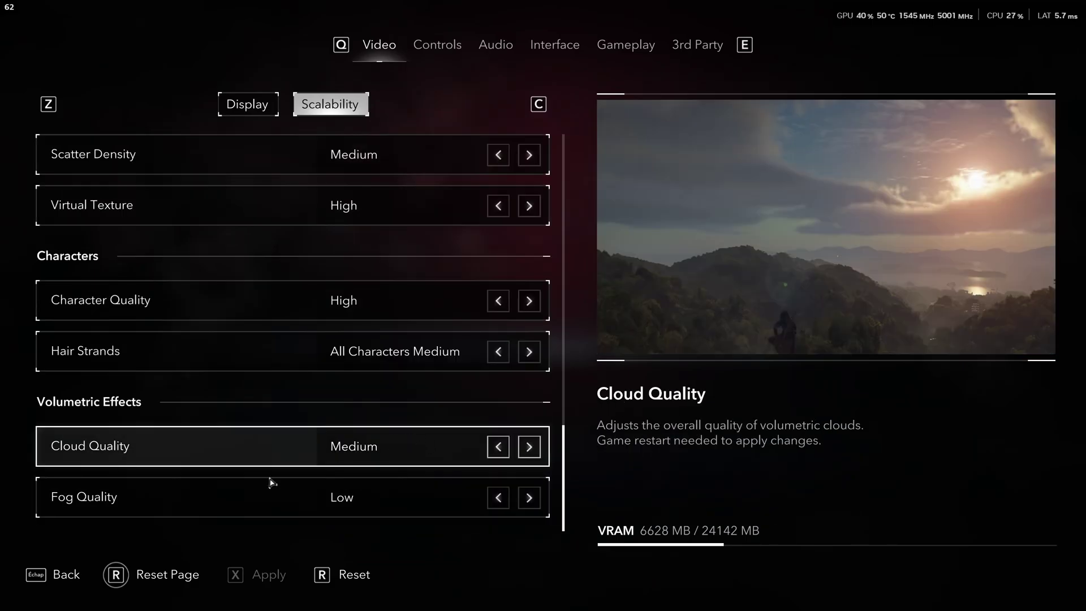